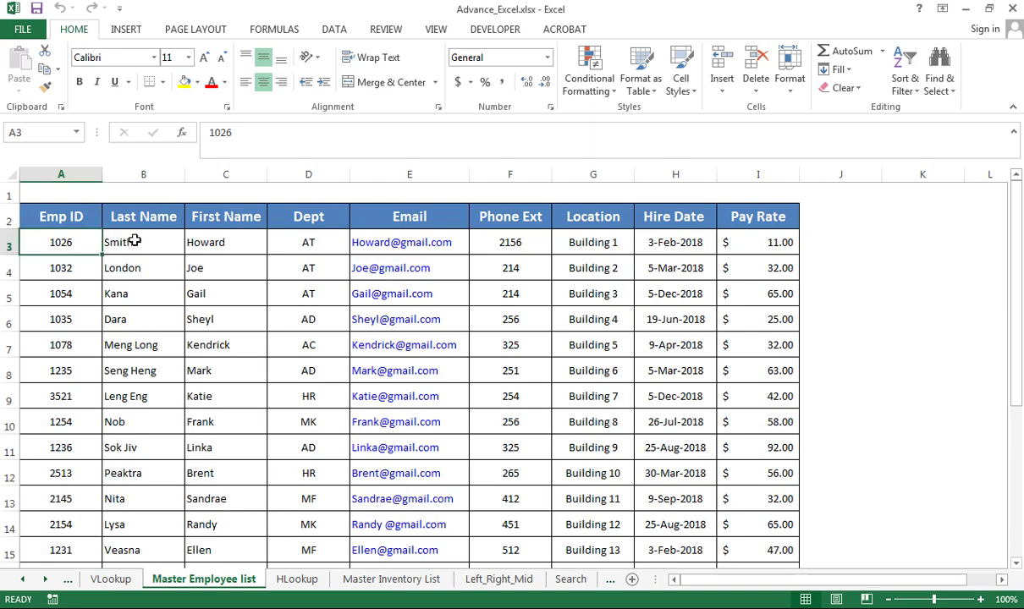
drag(131, 243, 161, 473)
scroll(221, 339, down, 1)
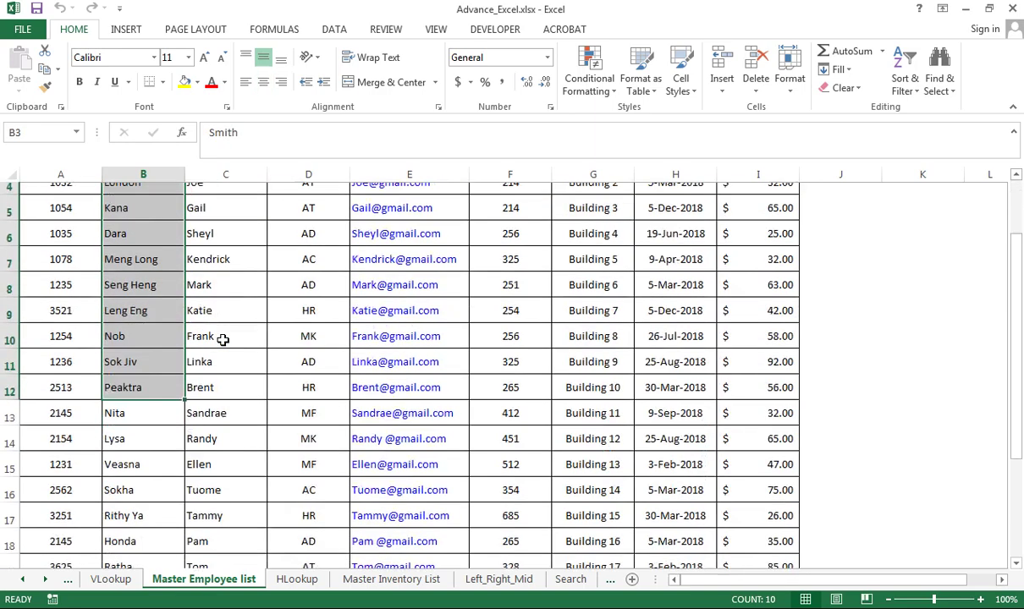
scroll(222, 339, down, 1)
scroll(222, 338, down, 3)
scroll(222, 340, up, 4)
scroll(223, 340, up, 1)
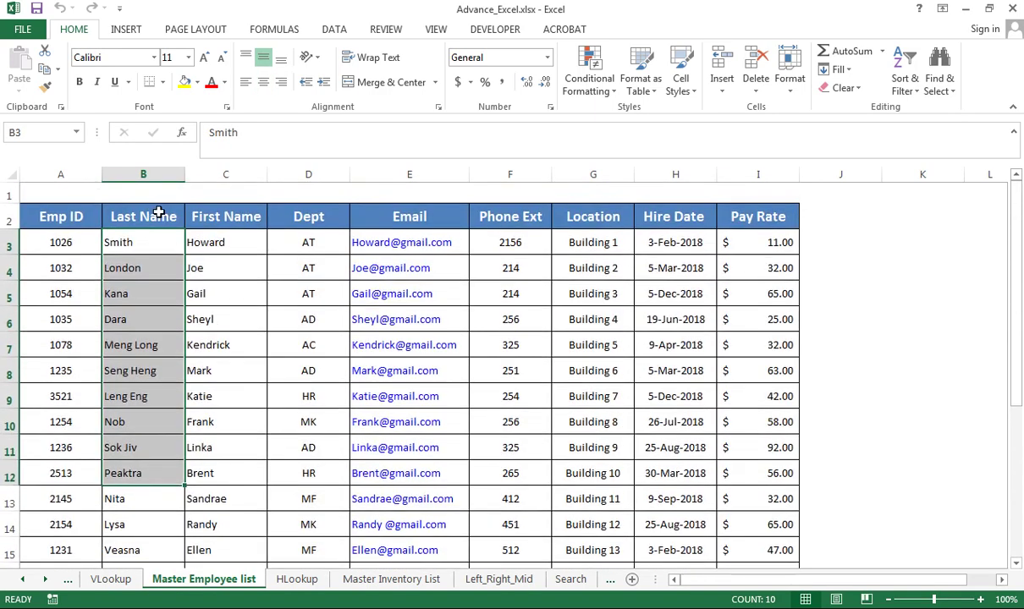
drag(799, 580, 652, 567)
click(71, 214)
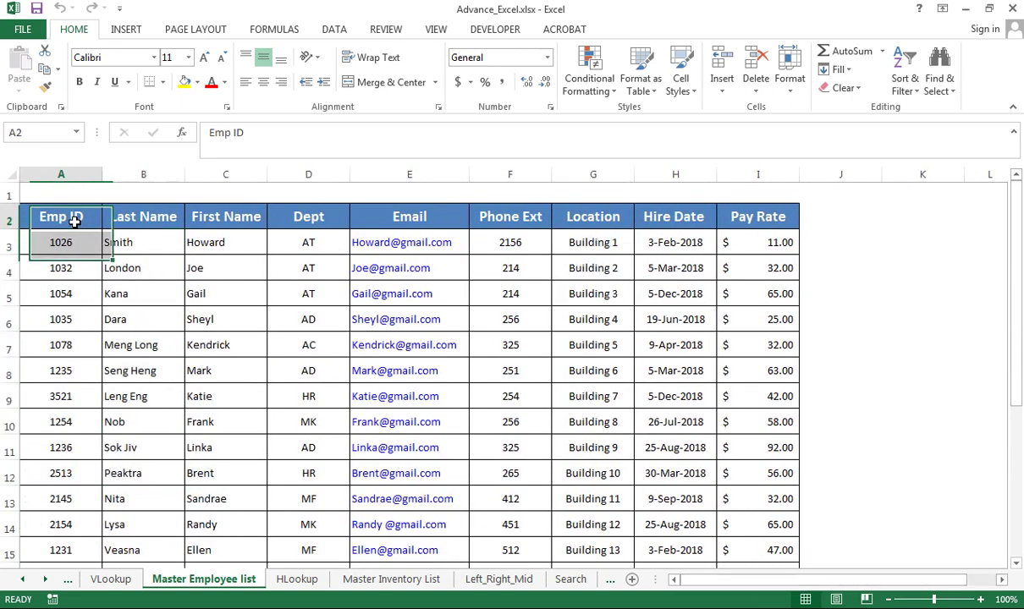
click(138, 212)
mouse_move(837, 579)
mouse_down()
mouse_move(873, 579)
mouse_move(818, 580)
mouse_up()
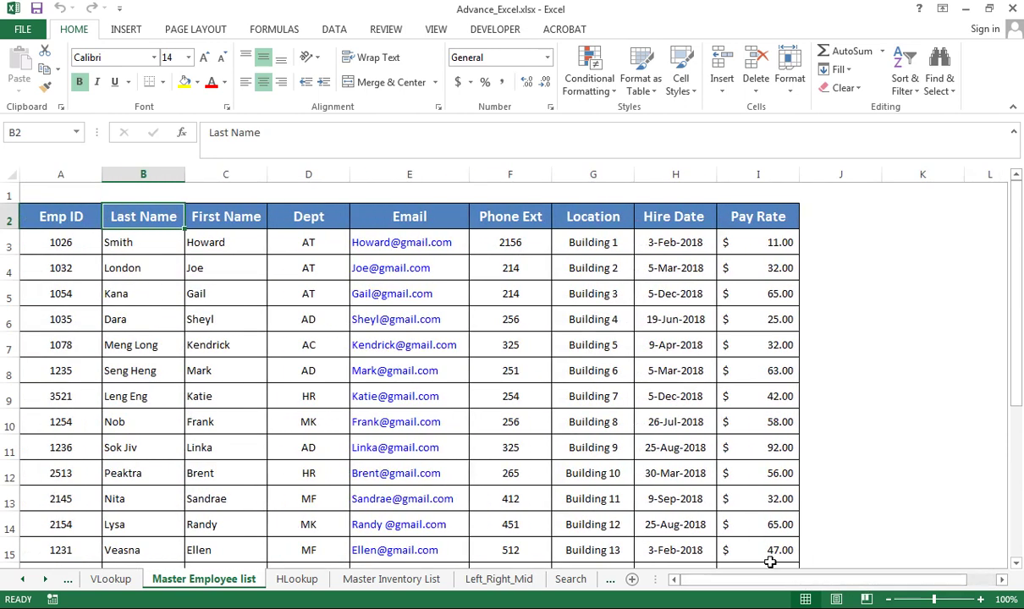
scroll(228, 304, down, 2)
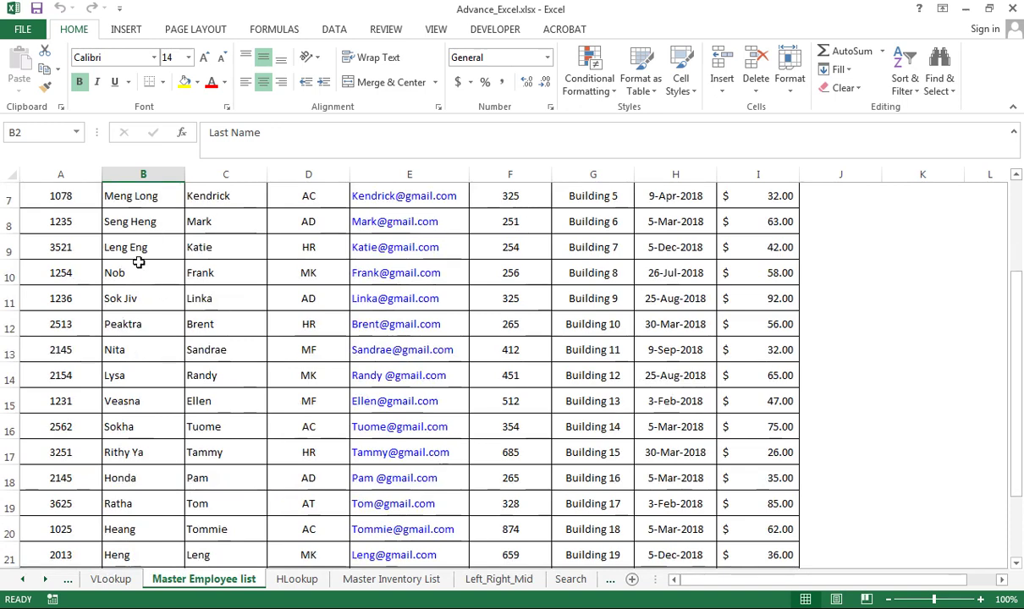
click(136, 221)
scroll(156, 283, up, 2)
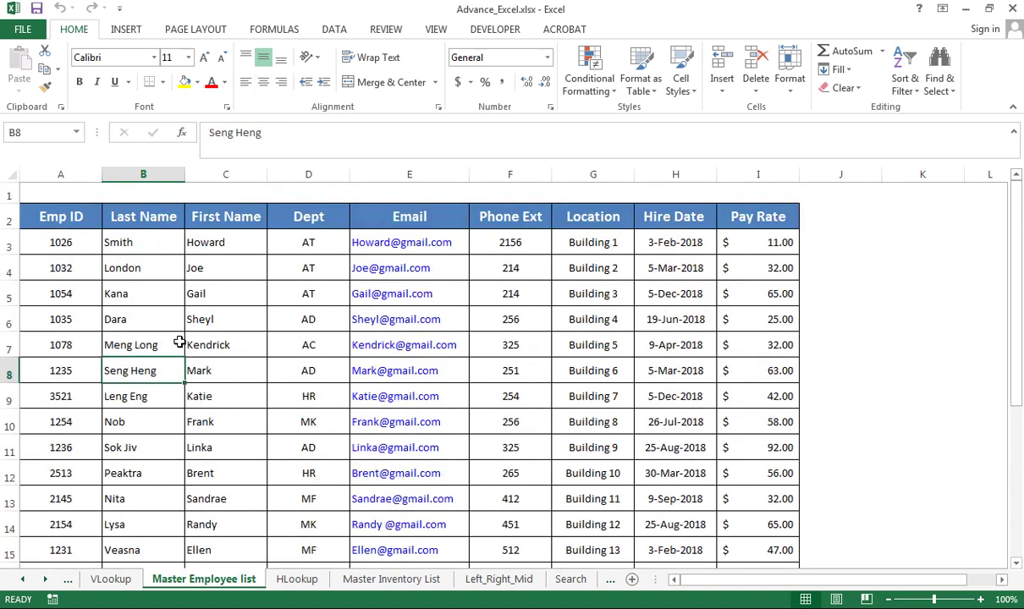
scroll(143, 339, down, 2)
click(211, 275)
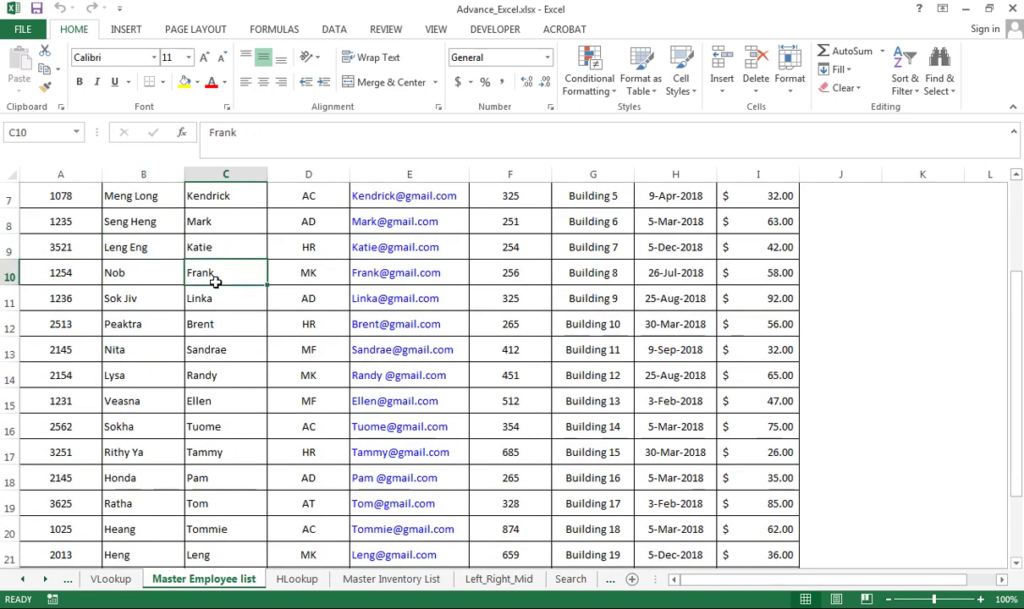
click(308, 275)
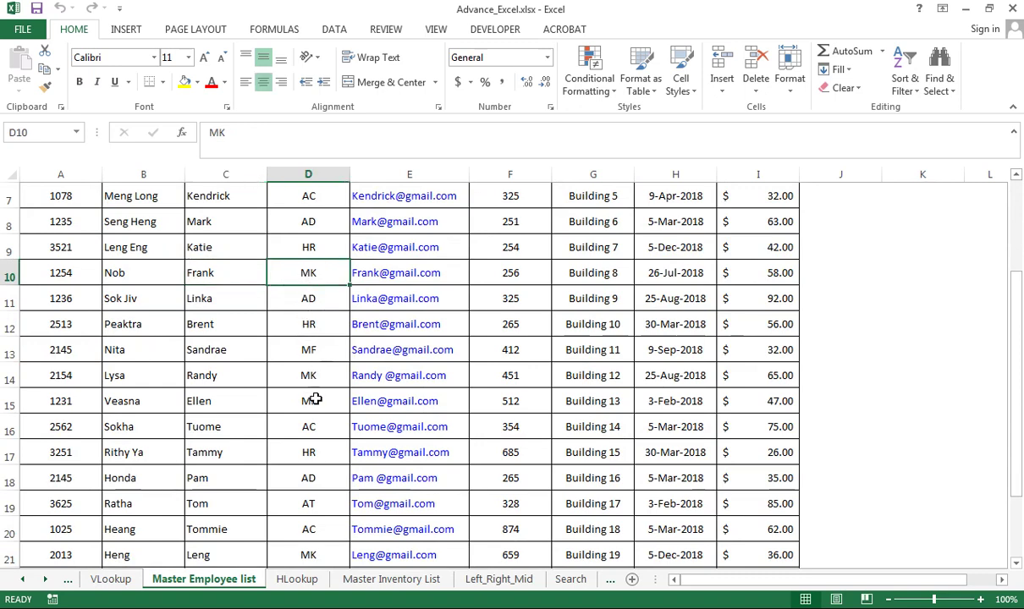
scroll(306, 412, down, 2)
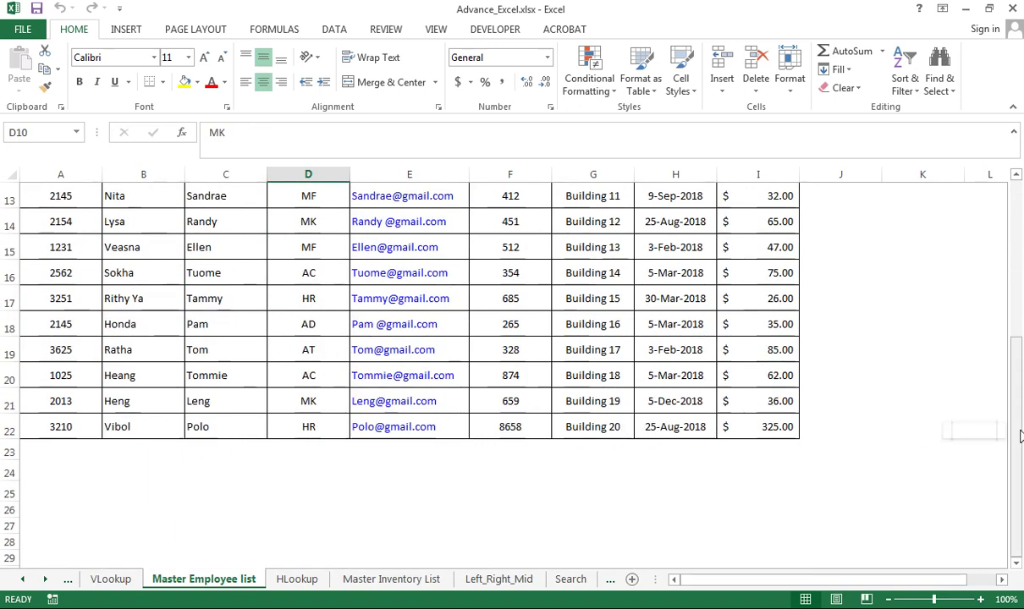
drag(1019, 436, 1015, 269)
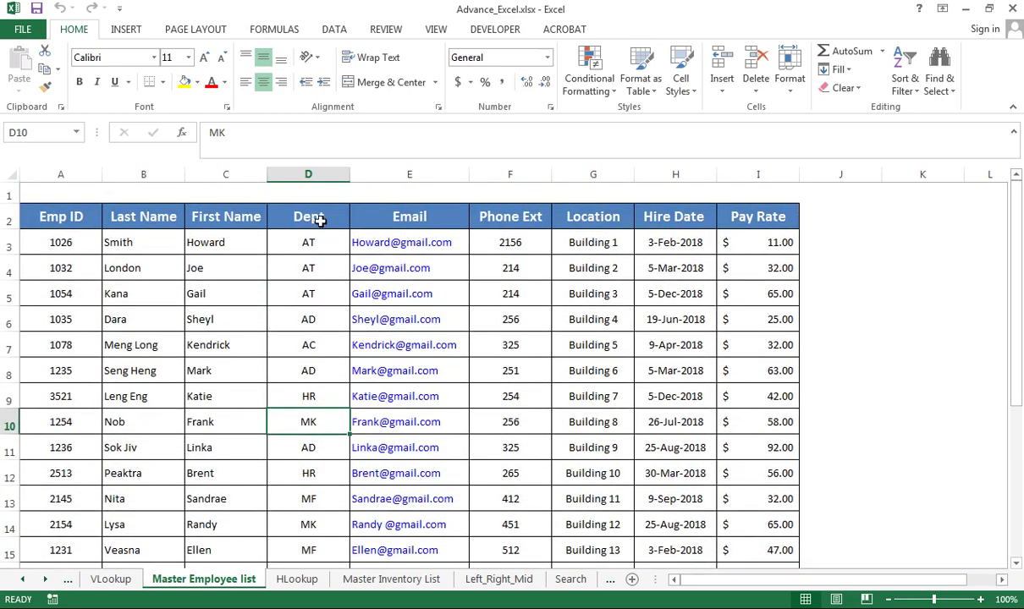
click(319, 220)
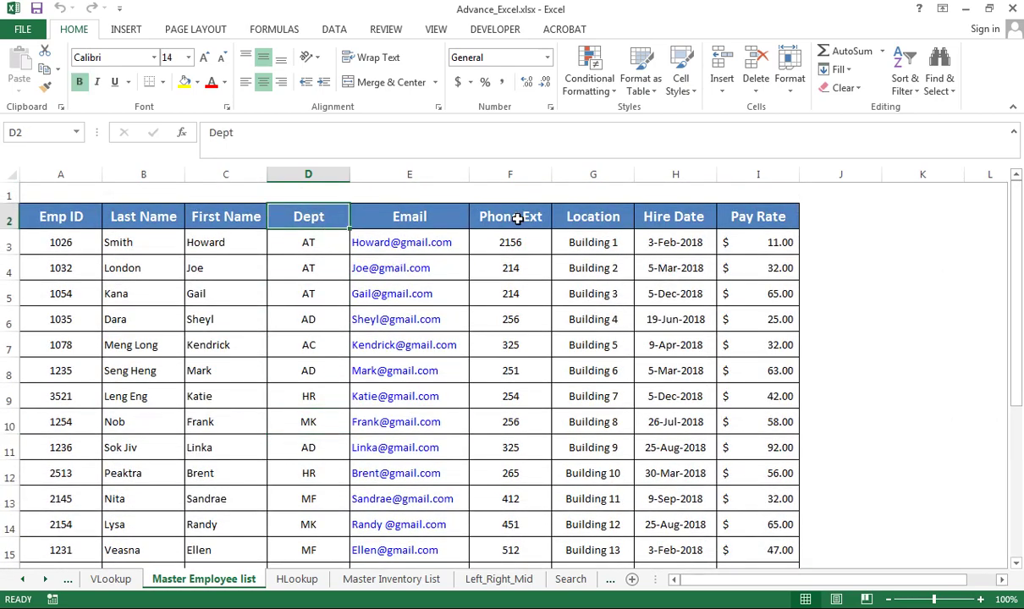
scroll(503, 356, down, 6)
click(516, 271)
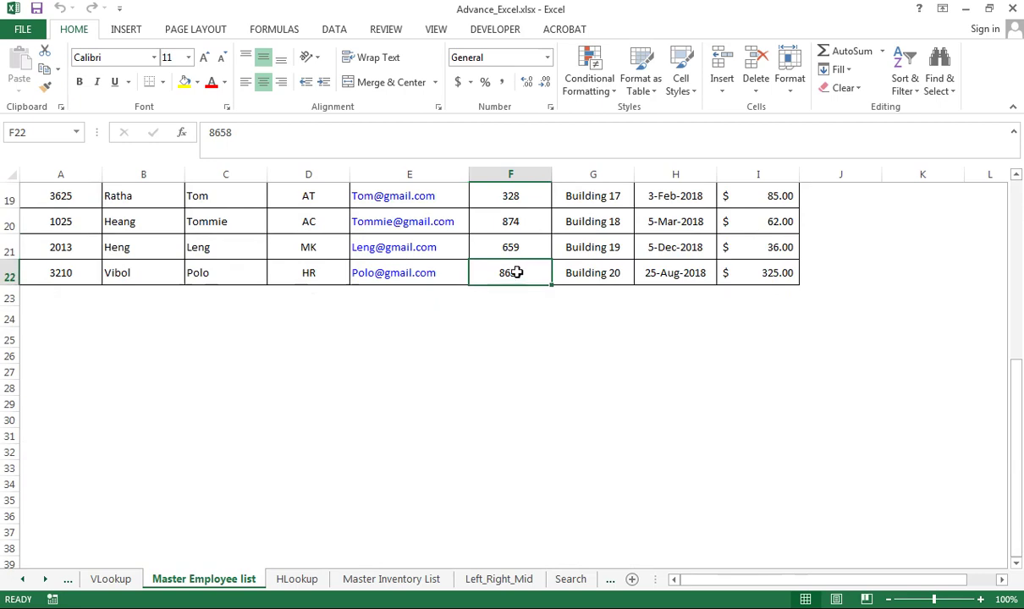
scroll(521, 313, up, 6)
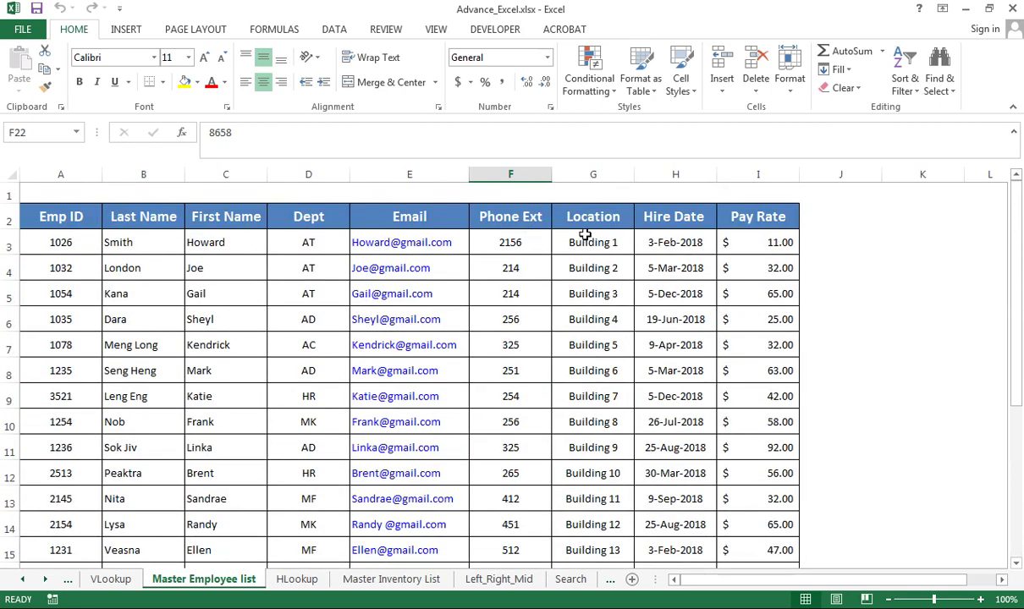
click(565, 291)
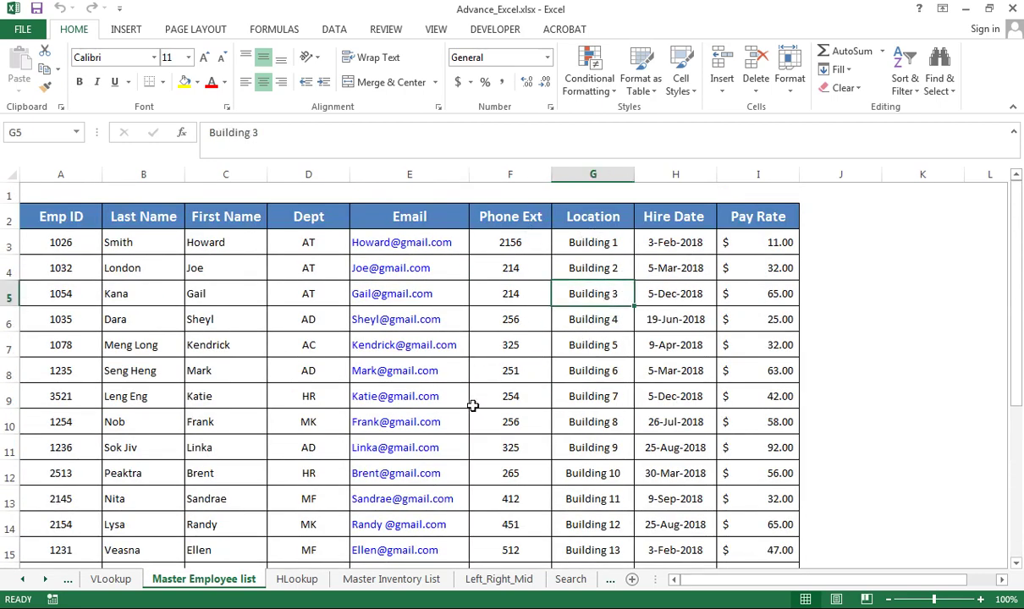
click(63, 217)
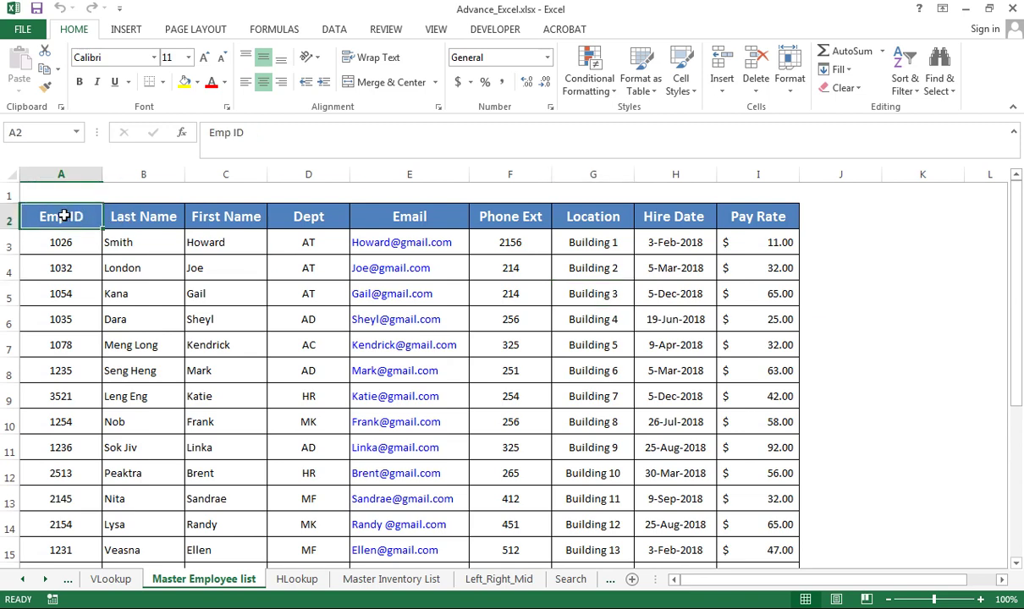
drag(63, 217, 141, 217)
scroll(294, 418, down, 5)
scroll(296, 416, down, 6)
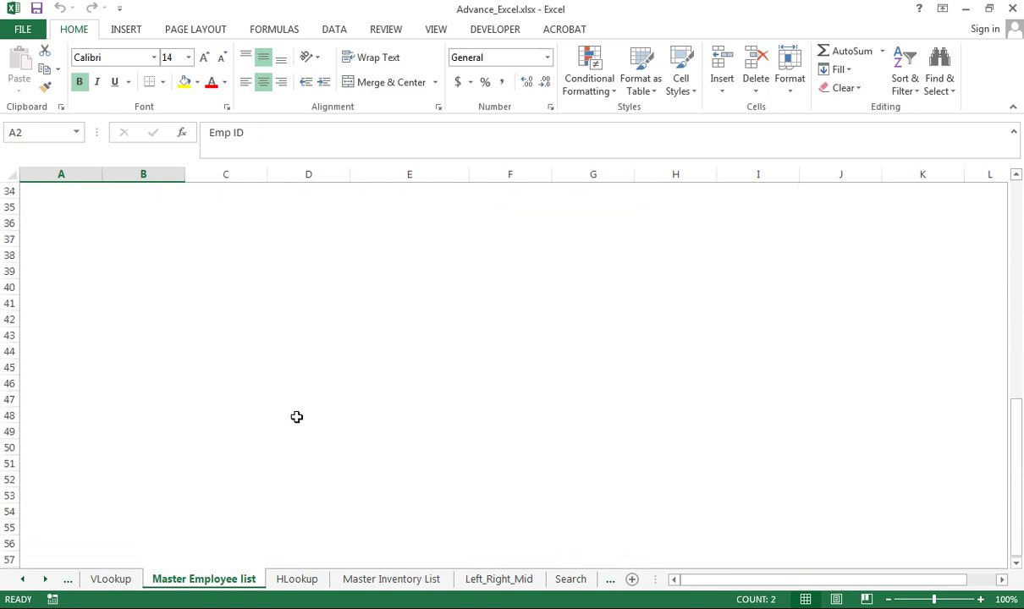
scroll(297, 416, up, 4)
scroll(296, 416, up, 4)
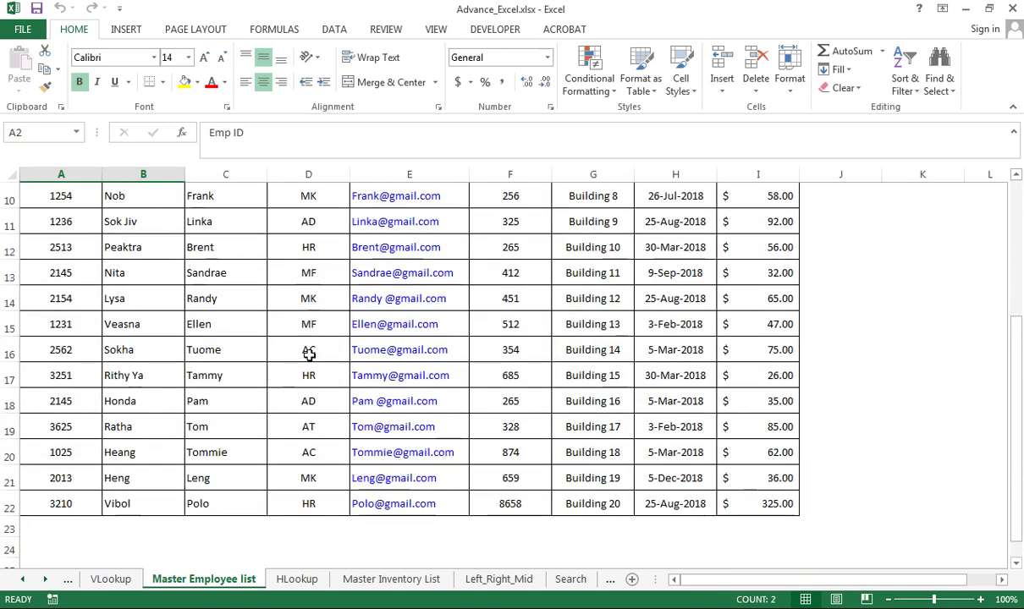
click(309, 354)
click(213, 352)
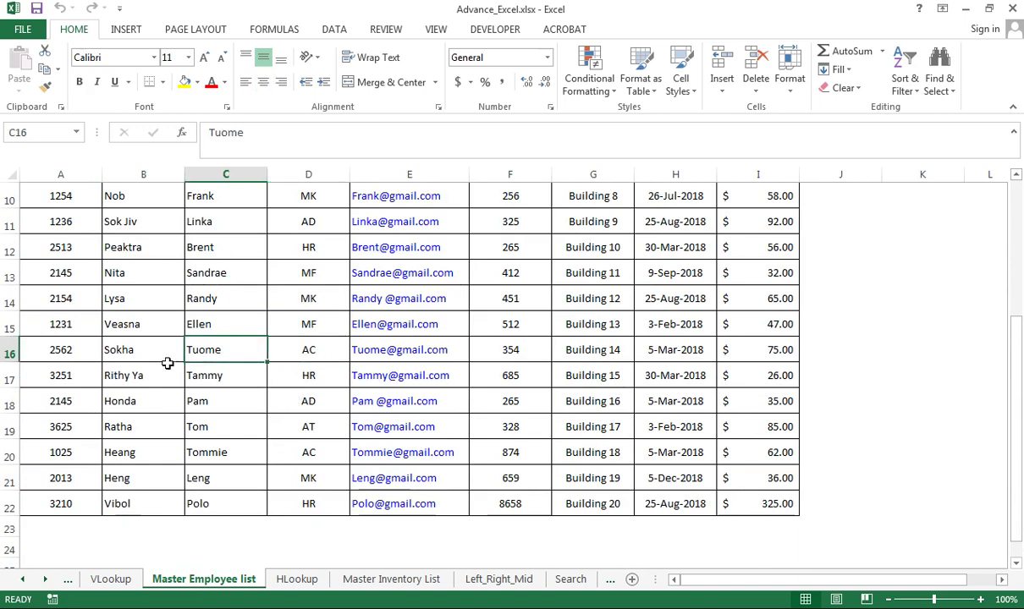
click(160, 353)
click(526, 380)
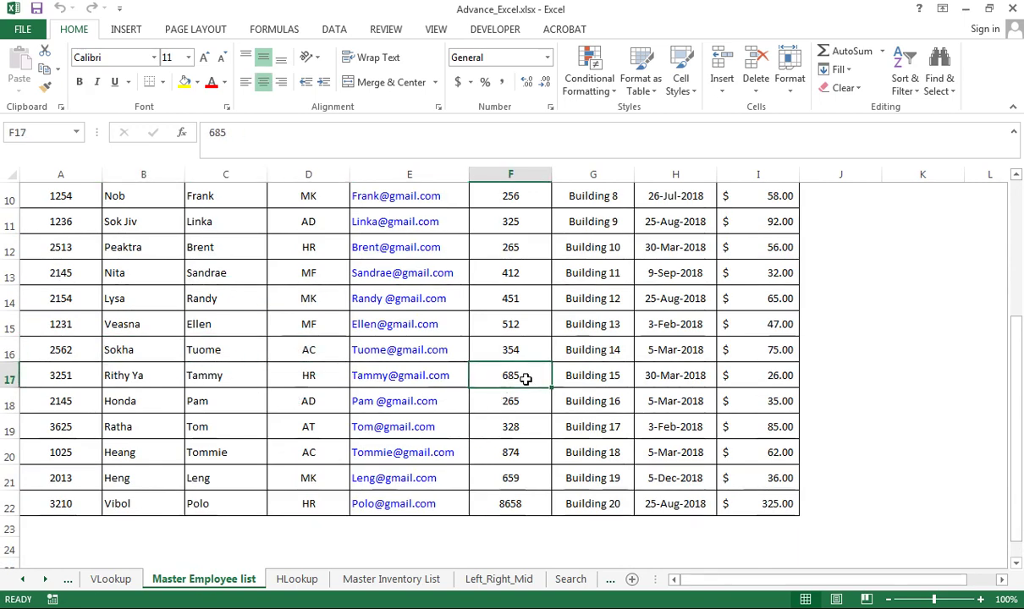
click(583, 378)
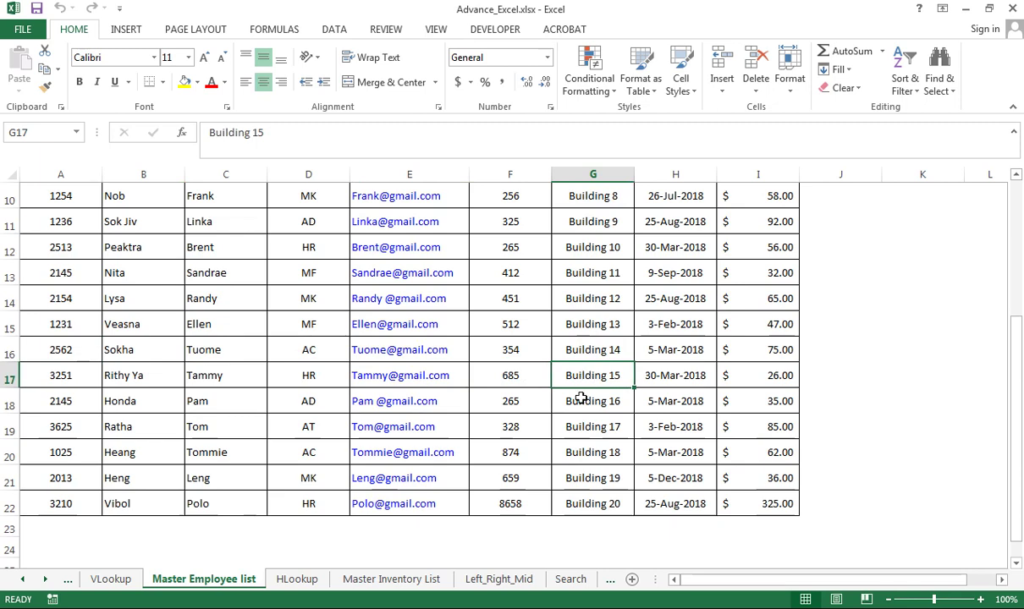
scroll(588, 417, down, 2)
scroll(578, 439, up, 5)
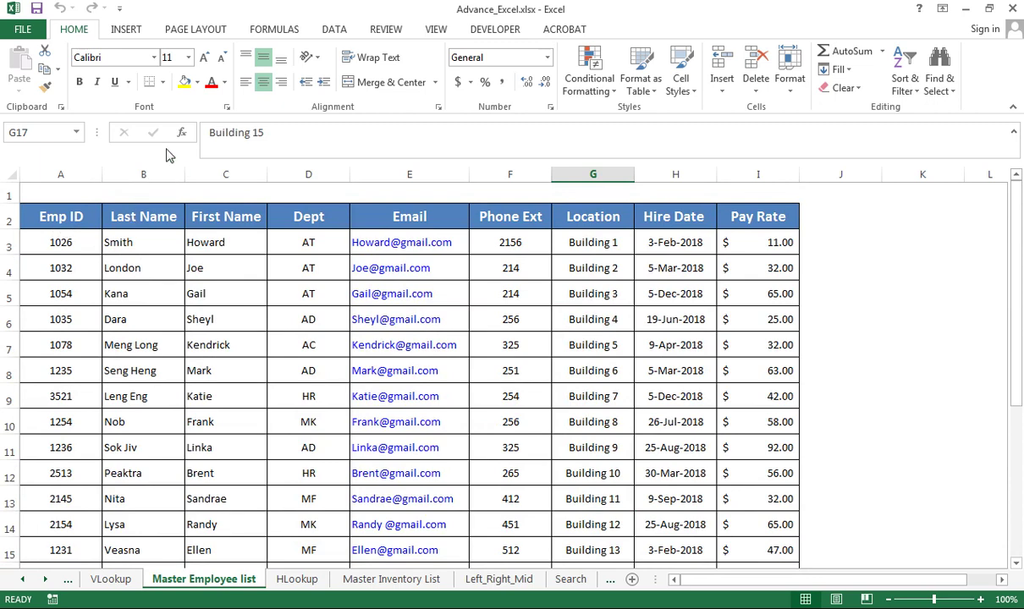
Step: Browse the Insert, Page Layout, Formulas and Data ribbons, finishing on the View ribbon
click(128, 30)
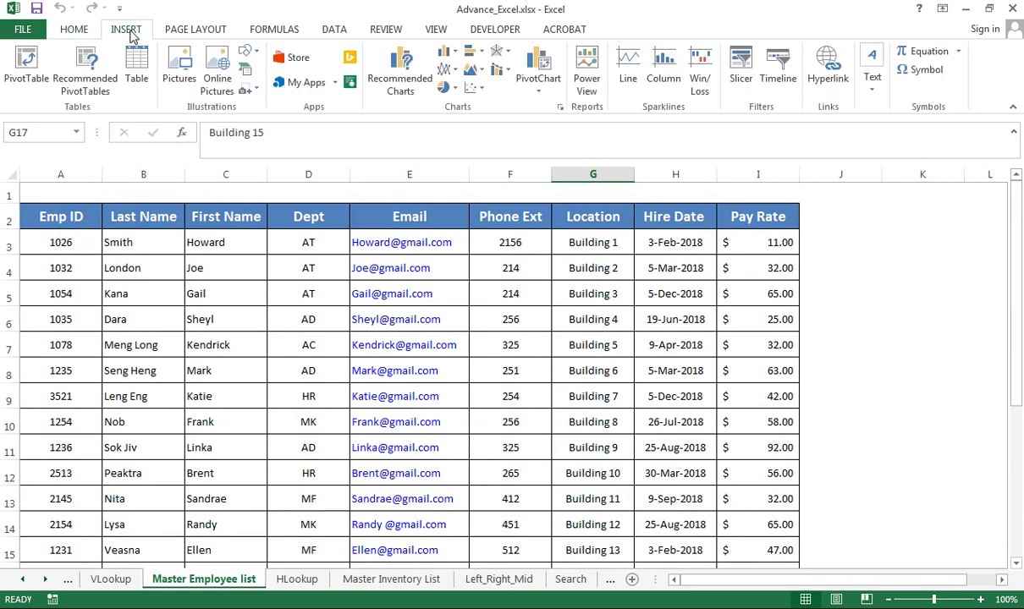
click(193, 34)
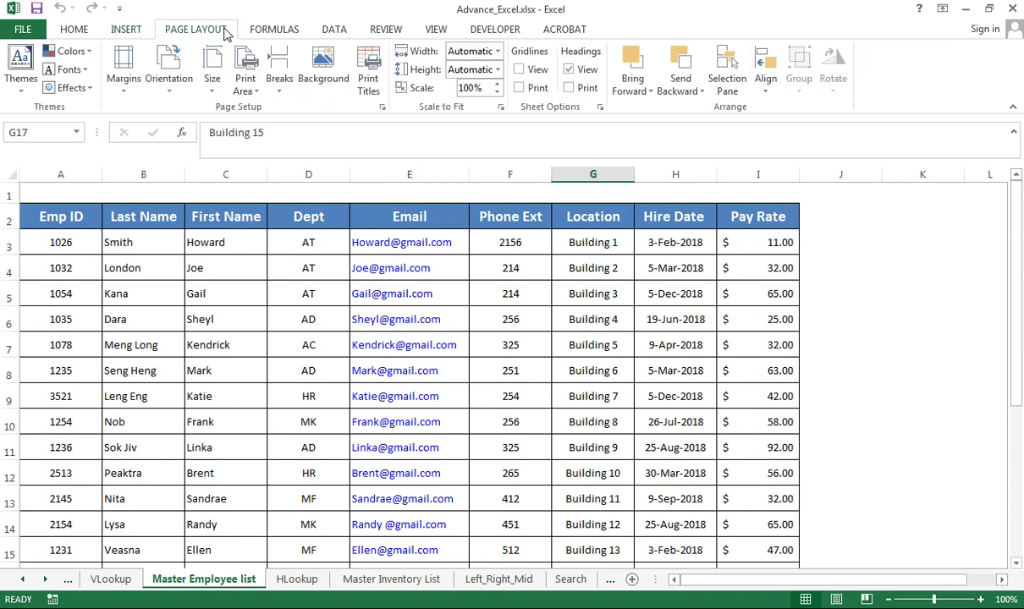
click(282, 34)
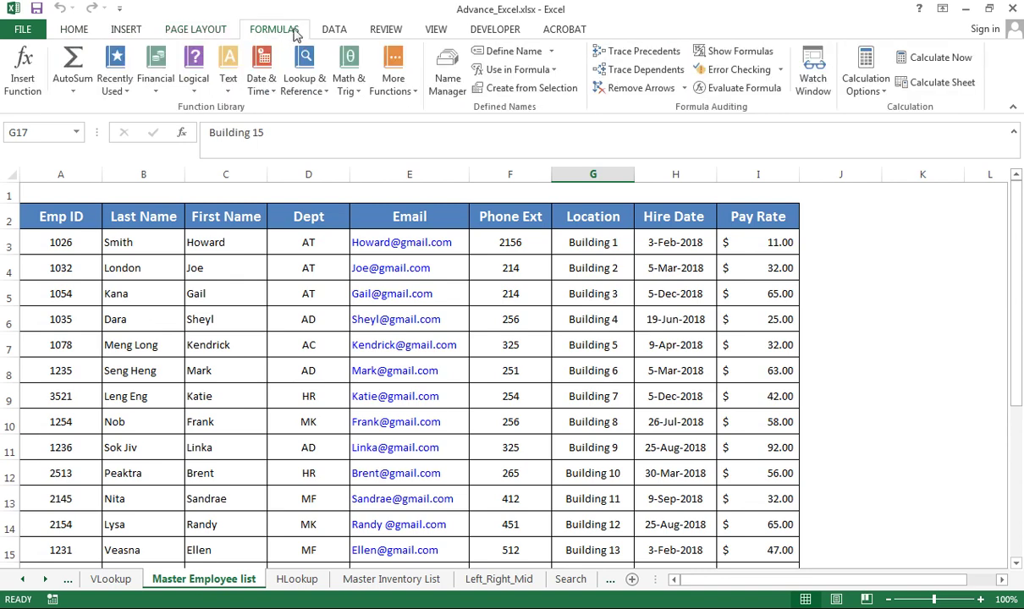
click(337, 34)
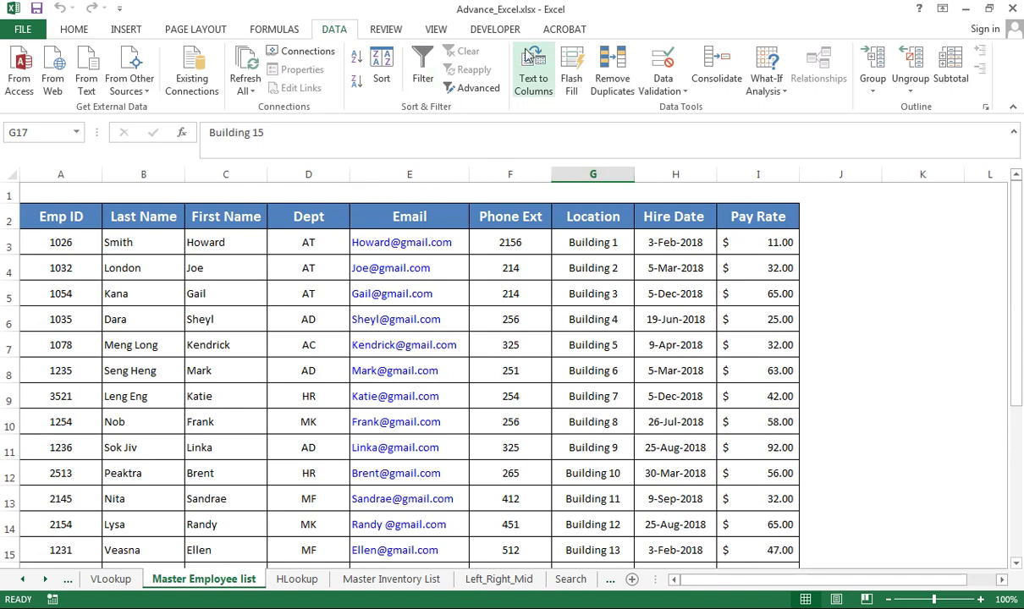
click(434, 31)
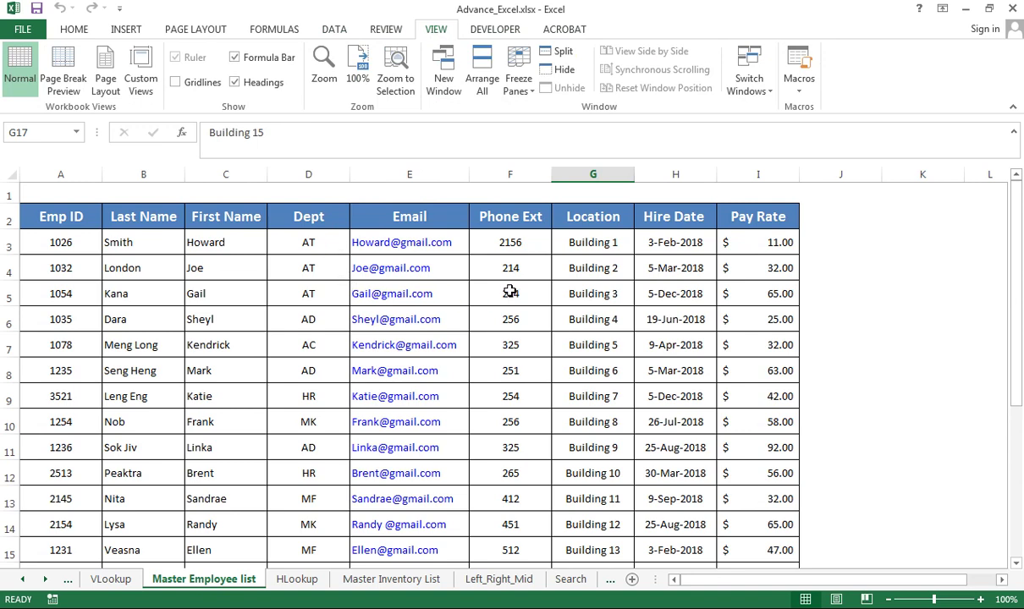
Step: Freeze the top row and scroll the employee list down and back up to test it
click(531, 93)
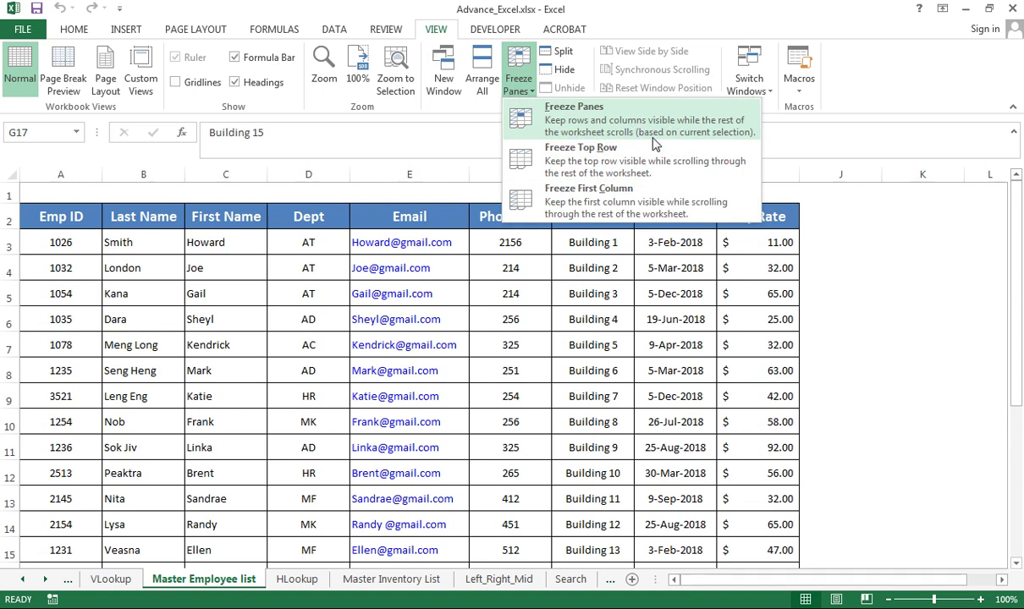
click(603, 160)
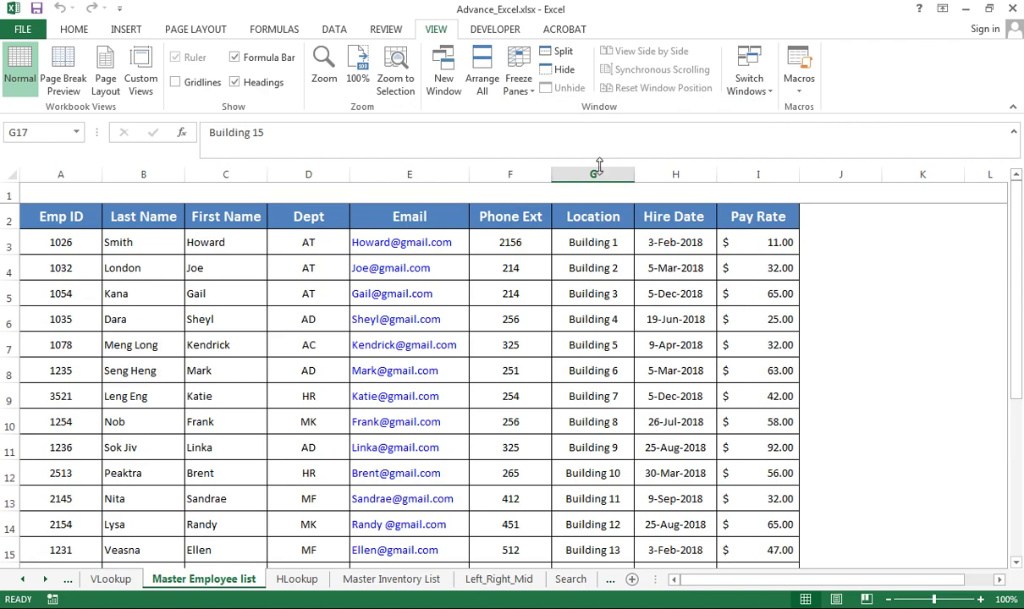
scroll(233, 362, down, 1)
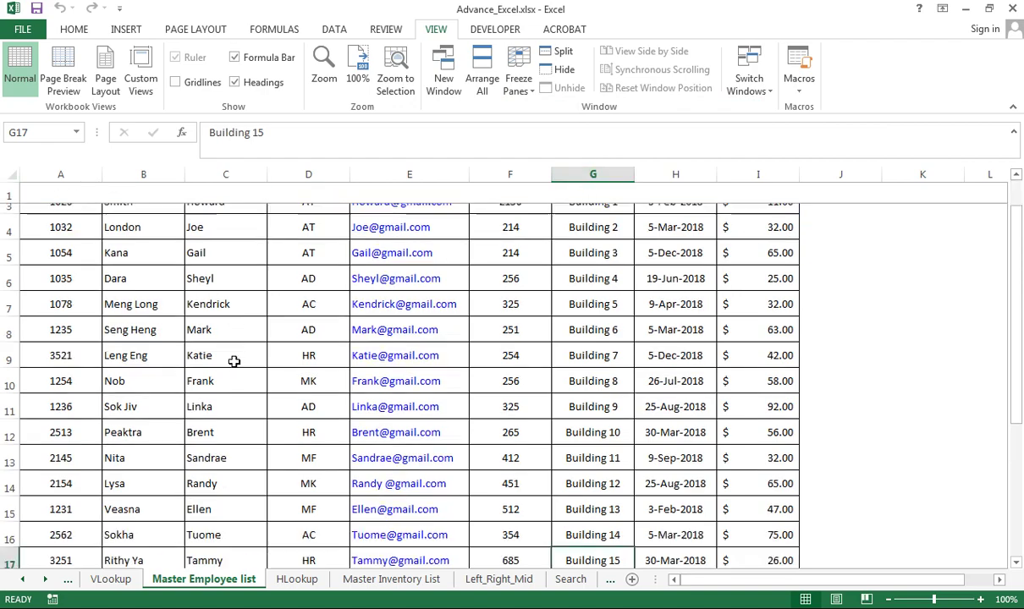
scroll(233, 361, down, 2)
scroll(114, 260, down, 1)
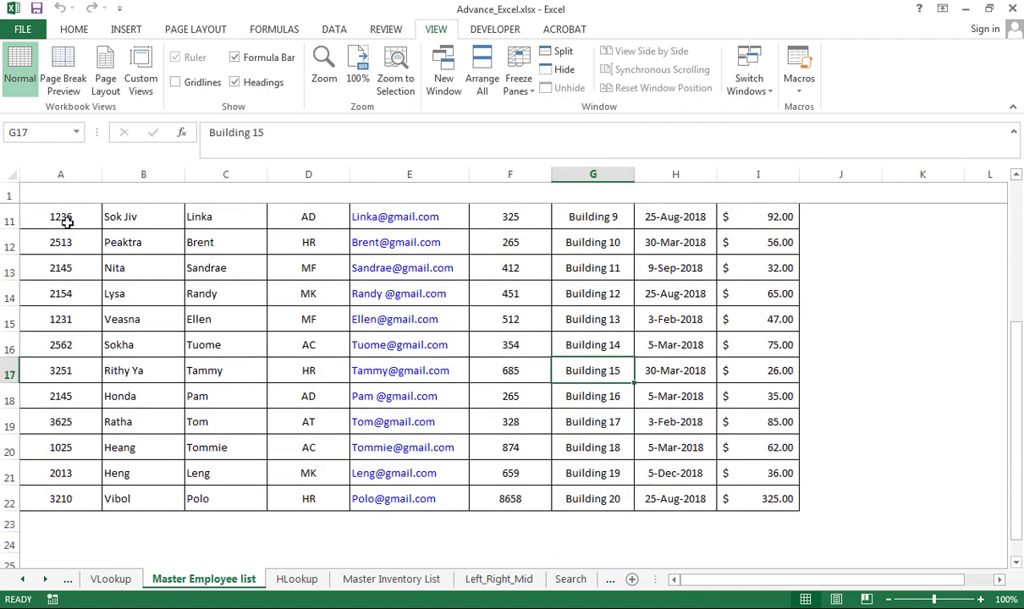
scroll(126, 235, up, 2)
scroll(134, 235, up, 1)
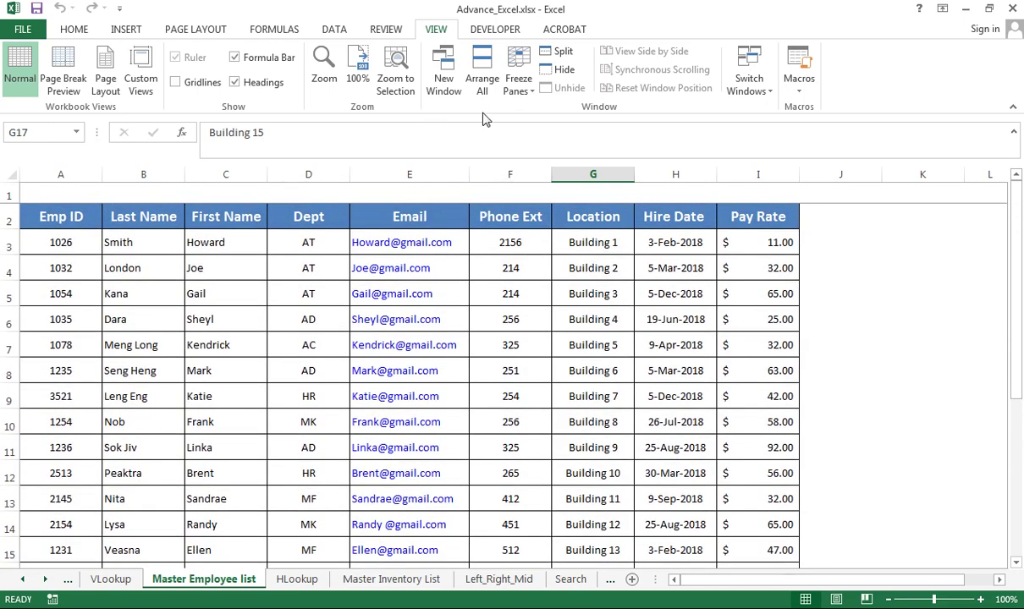
click(519, 80)
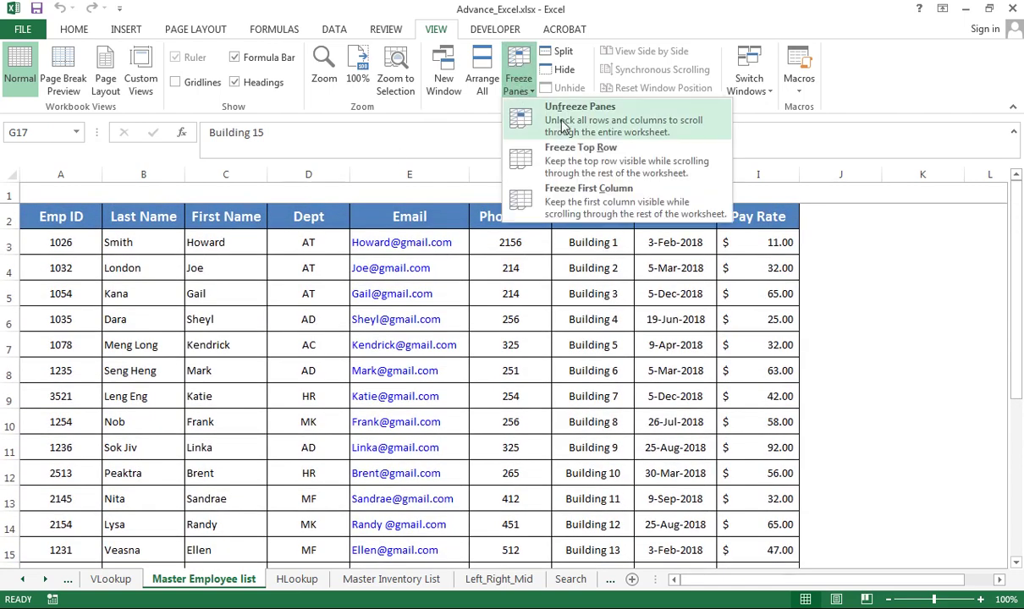
Step: Unfreeze the panes, freeze the rows above header row A2:I2, and scroll to test
click(563, 125)
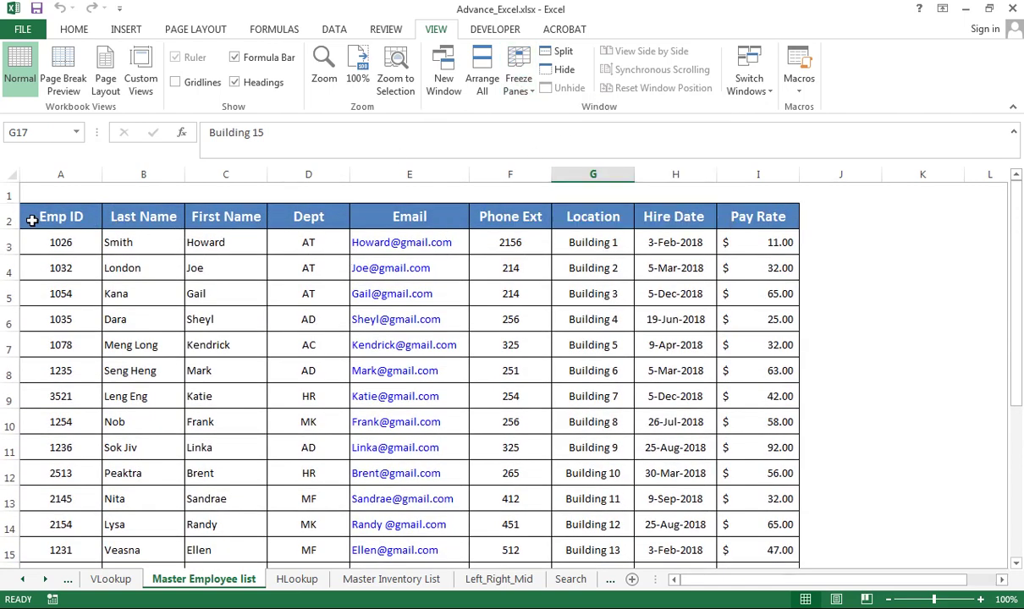
drag(31, 220, 732, 221)
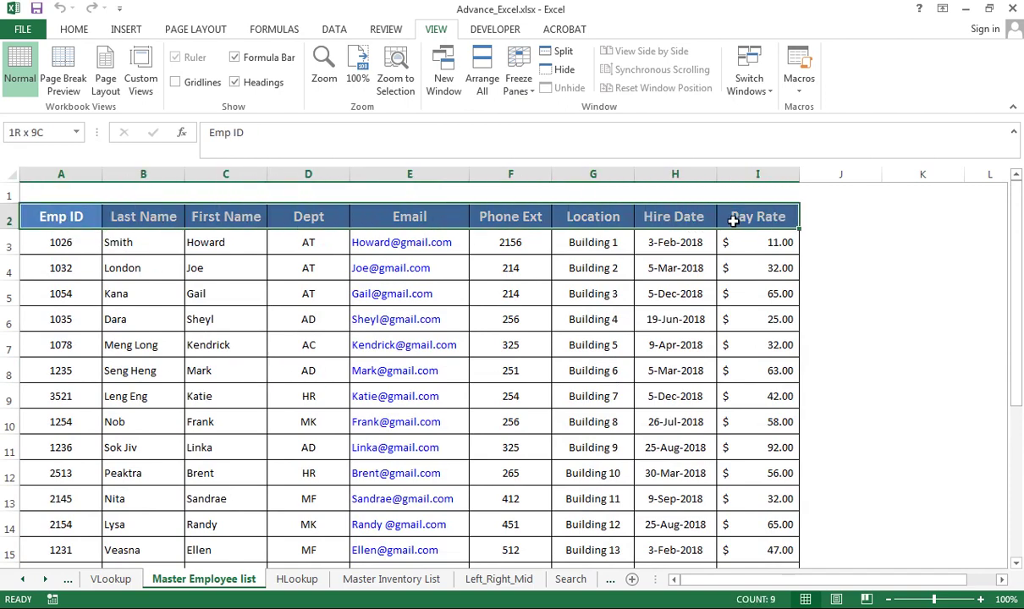
click(519, 82)
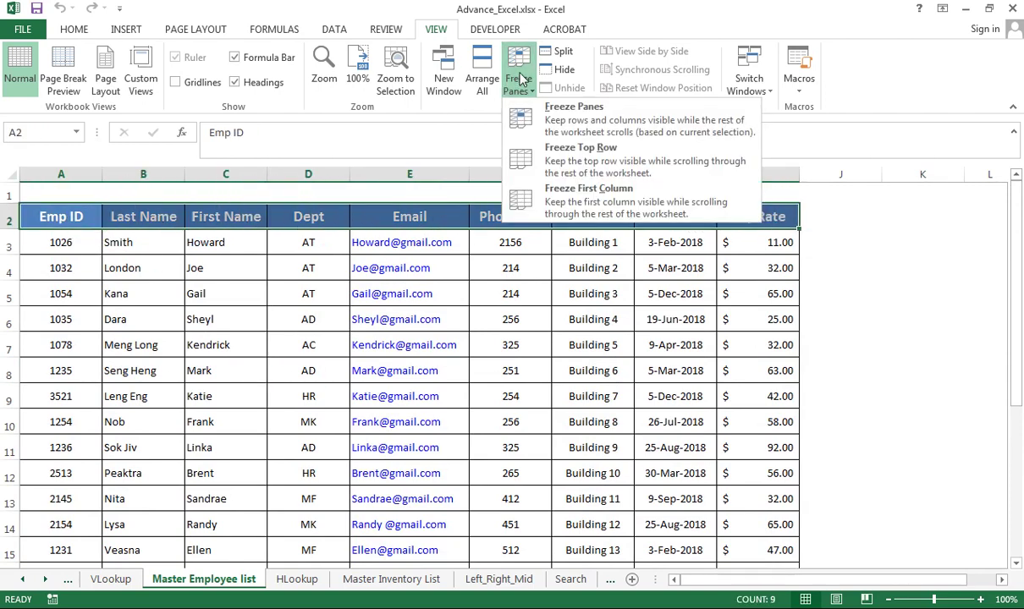
click(582, 123)
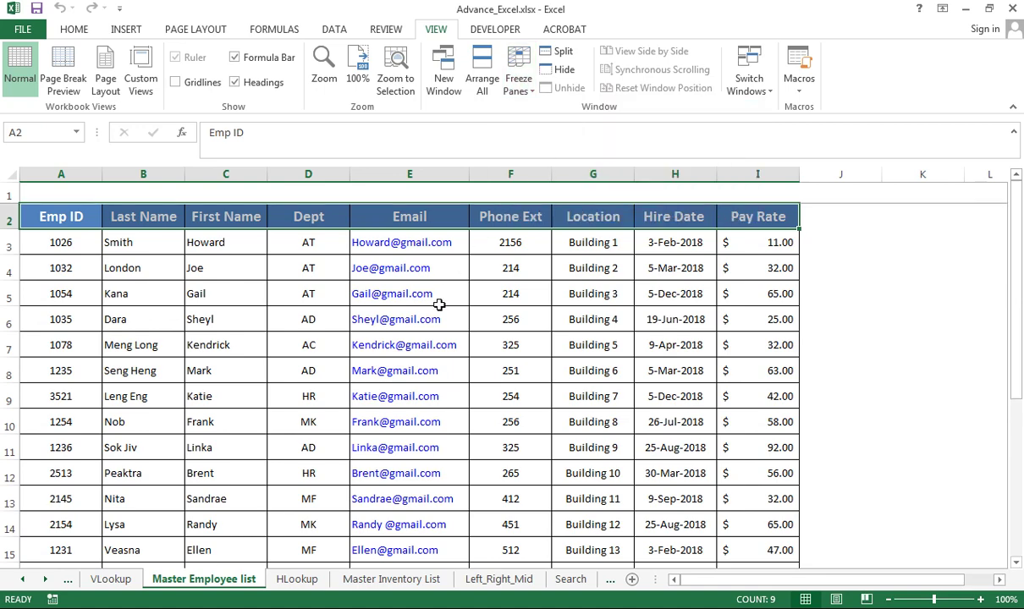
click(328, 292)
scroll(292, 322, down, 1)
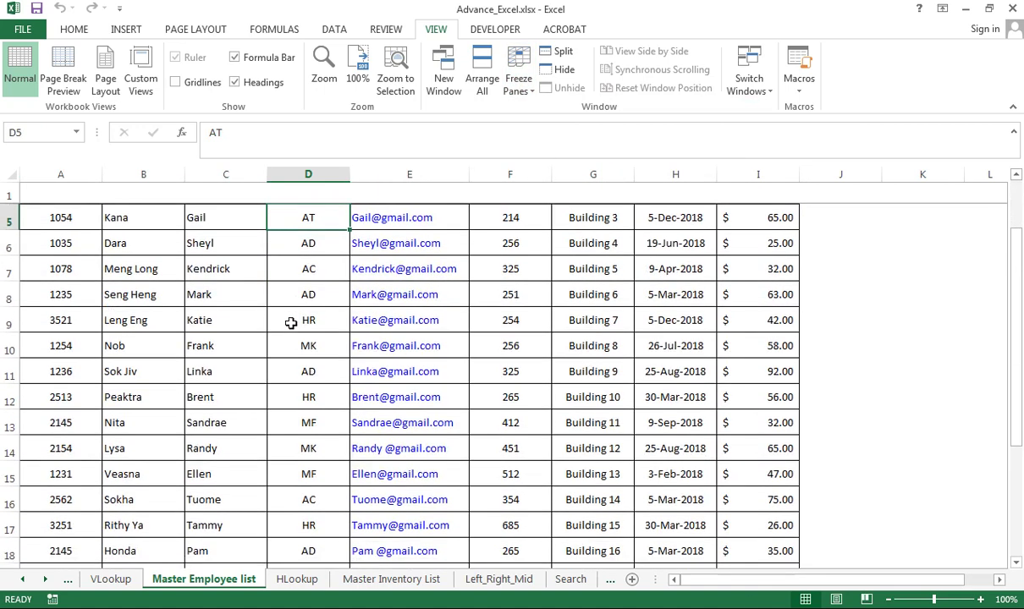
scroll(290, 322, down, 3)
scroll(290, 323, up, 4)
Step: Select cell D1 and unfreeze all rows and columns again
click(278, 193)
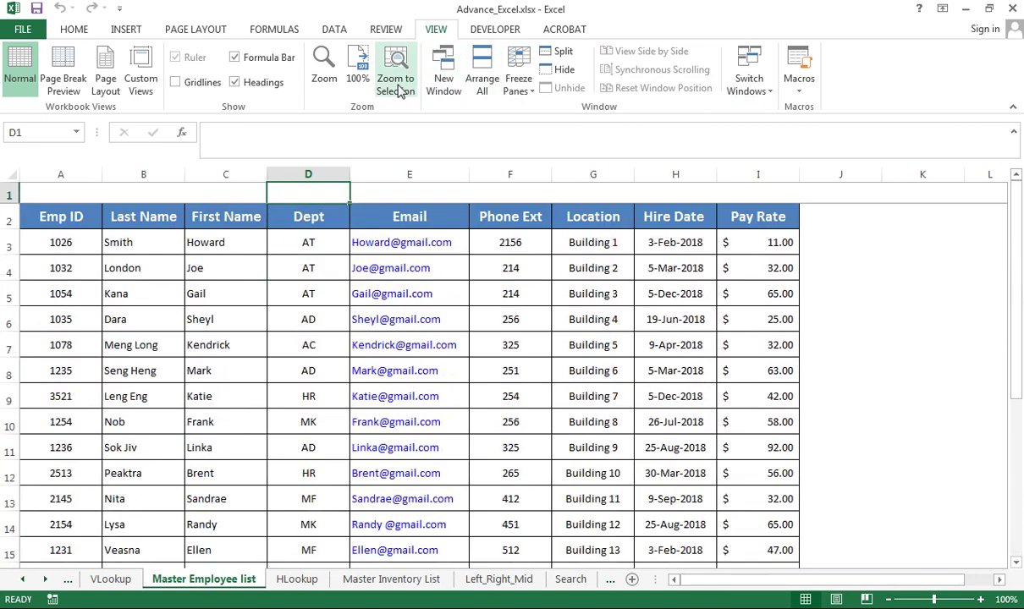
click(519, 80)
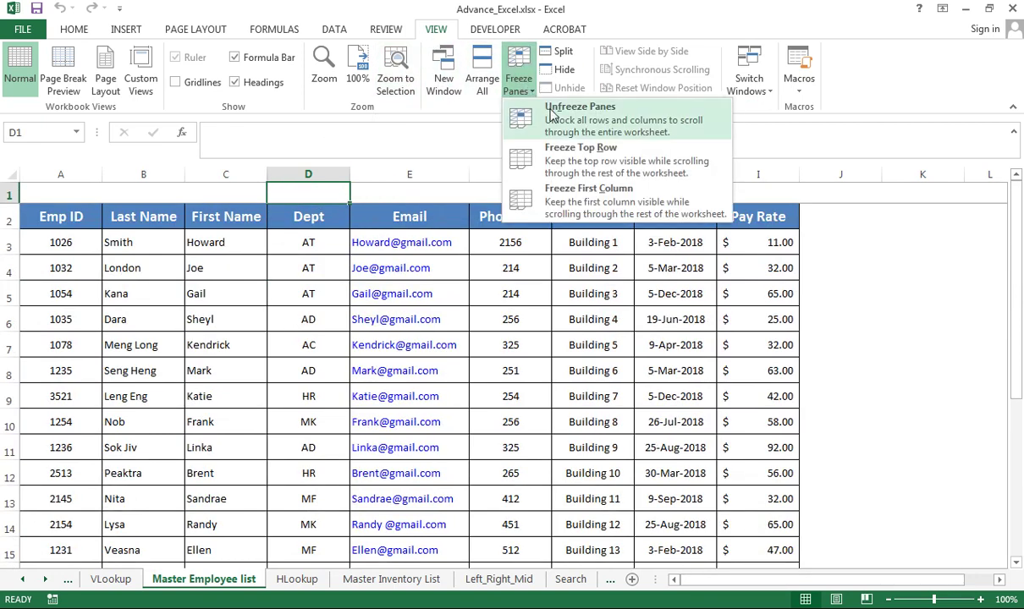
click(573, 124)
Step: Clear a stray A2:G8 selection and select the header row A2:I2
click(353, 292)
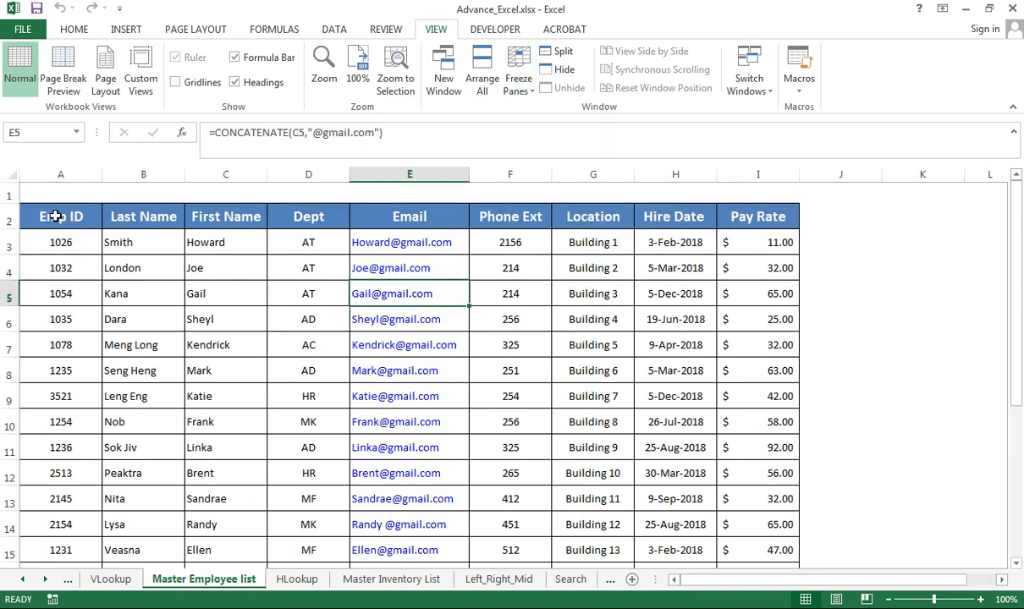
drag(55, 217, 558, 300)
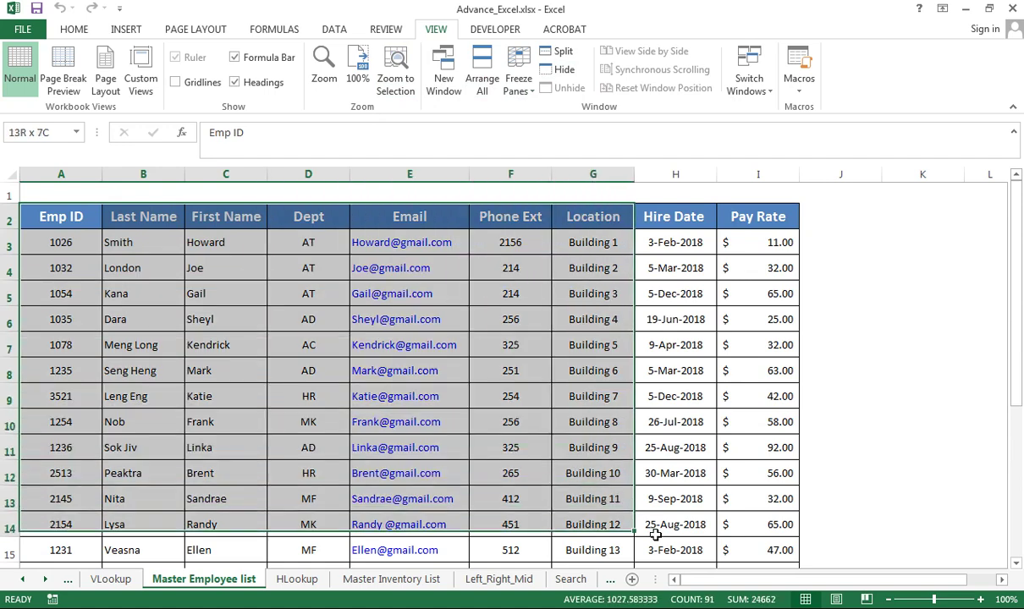
scroll(554, 338, up, 1)
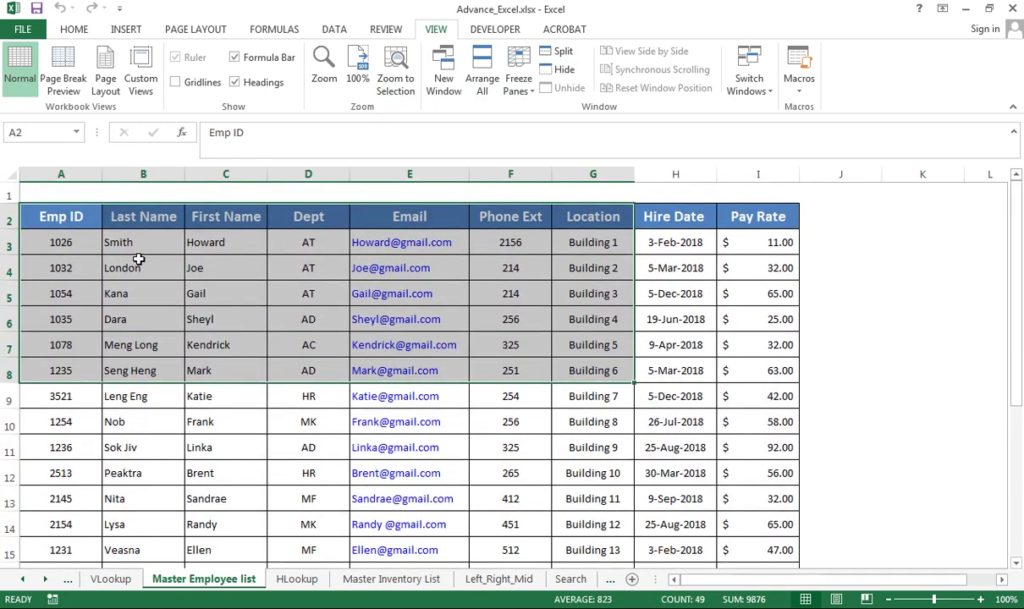
click(137, 262)
drag(57, 220, 766, 217)
Step: Freeze the top row and scroll the list down and back to confirm row 1 stays fixed
click(519, 77)
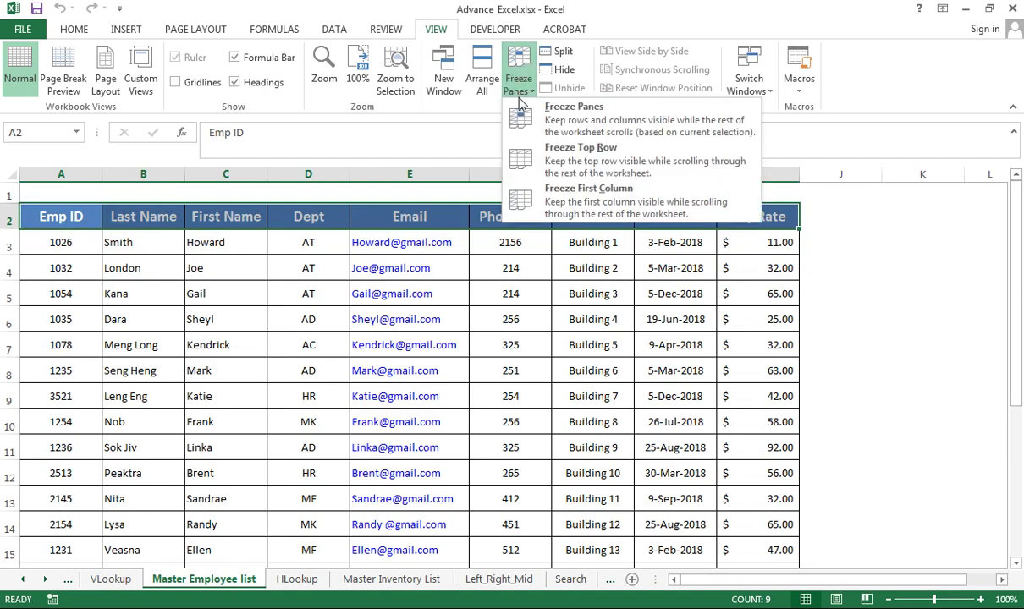
click(597, 169)
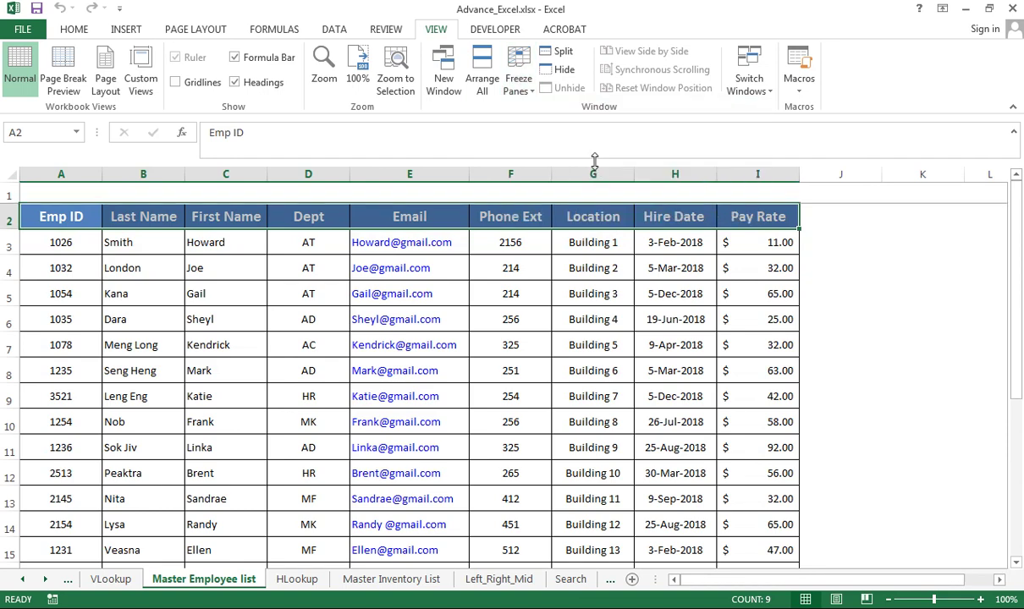
click(233, 297)
scroll(251, 319, down, 1)
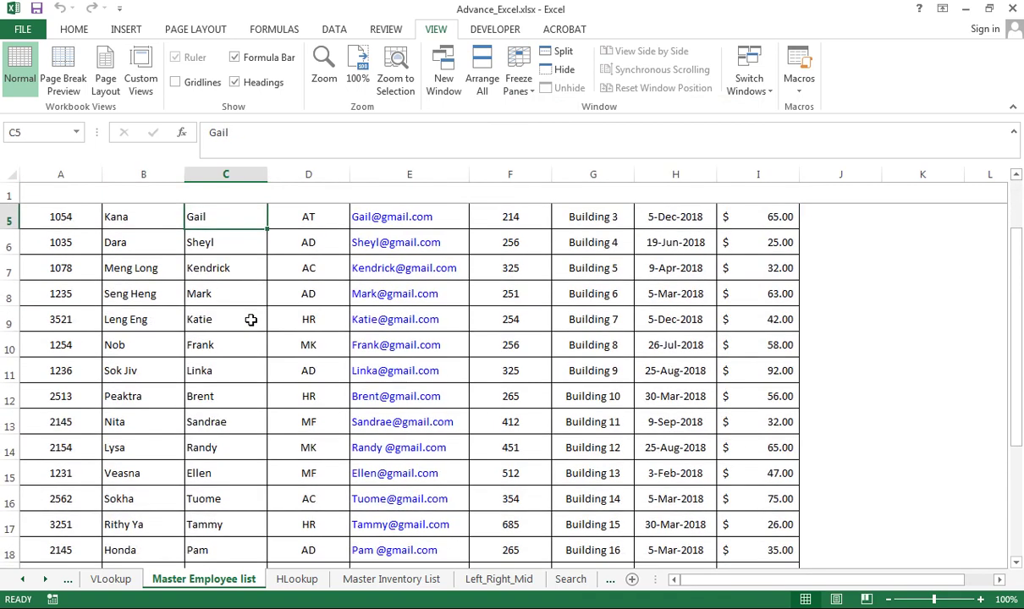
scroll(251, 319, up, 1)
scroll(252, 321, down, 2)
scroll(110, 262, down, 2)
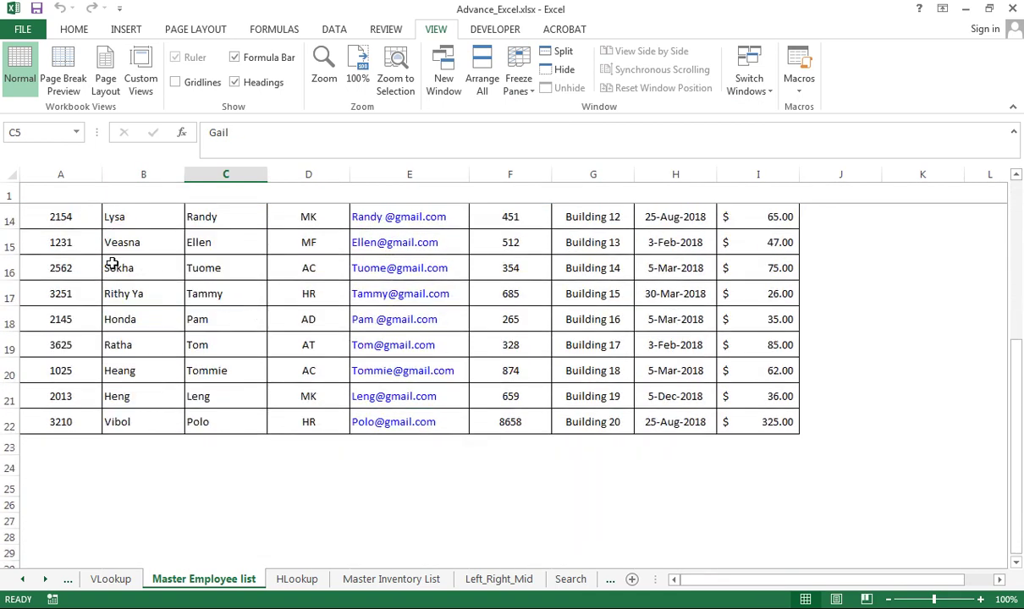
click(11, 193)
scroll(338, 355, up, 4)
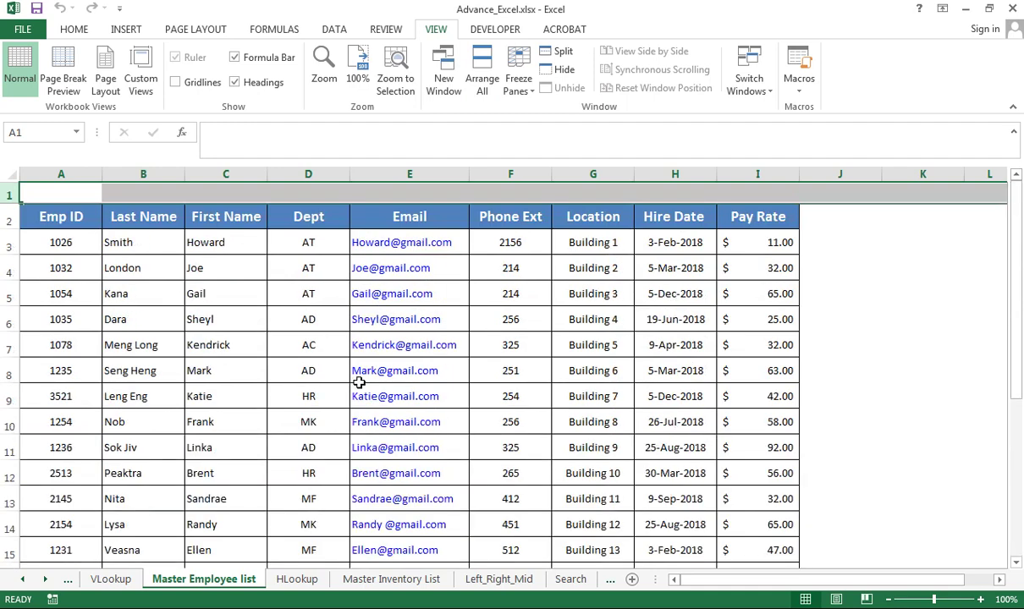
click(11, 217)
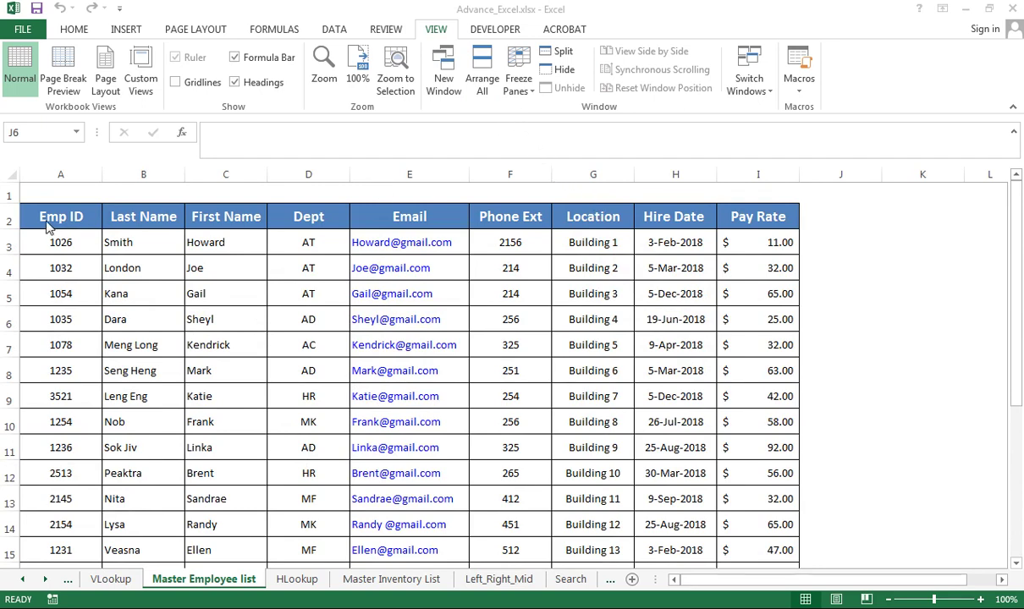
drag(118, 245, 361, 242)
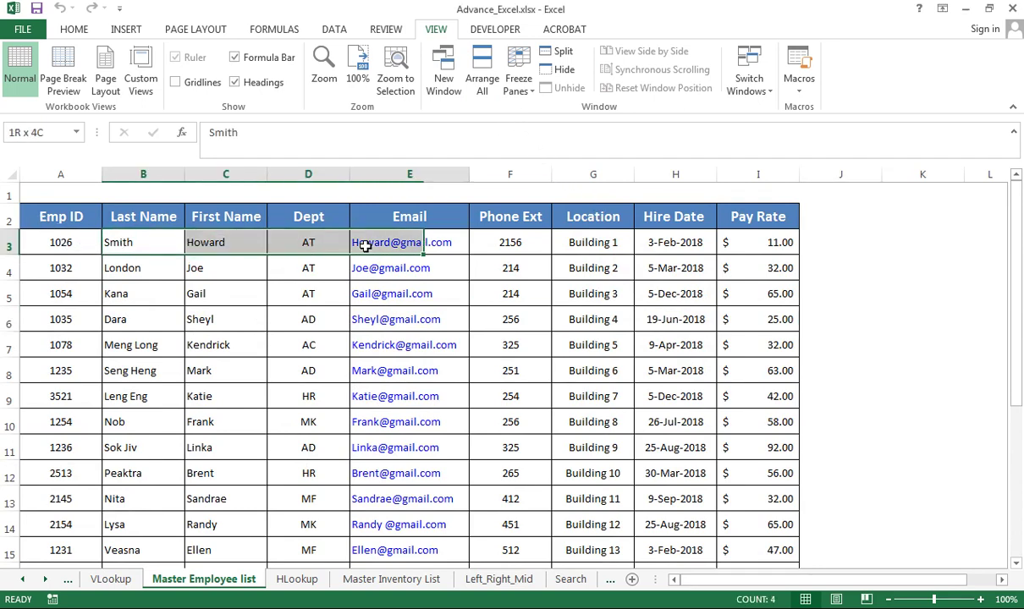
click(515, 89)
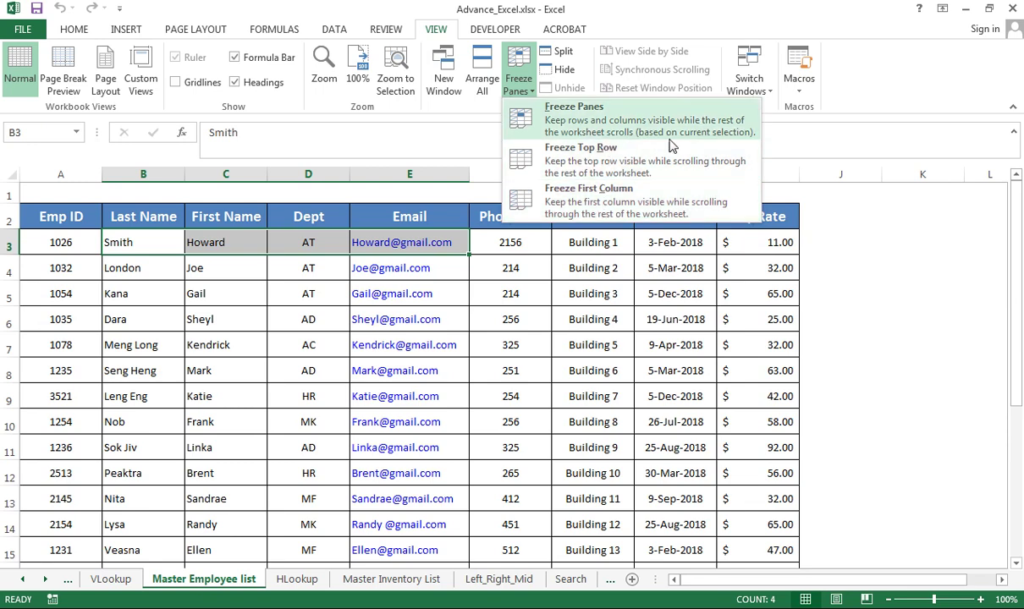
click(863, 304)
scroll(397, 322, down, 3)
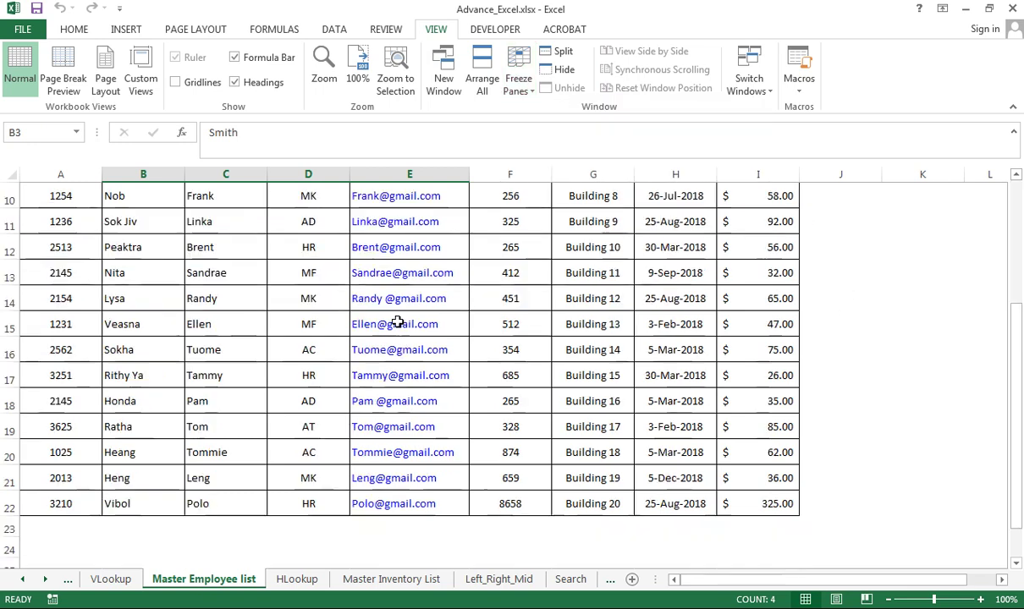
scroll(397, 322, up, 3)
scroll(397, 323, down, 1)
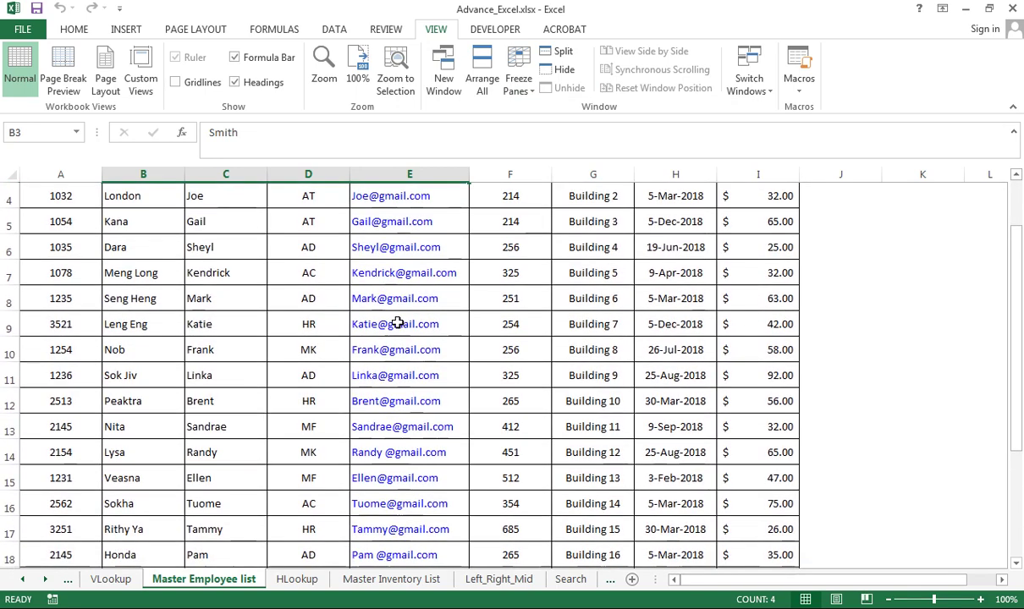
scroll(396, 322, up, 1)
click(136, 264)
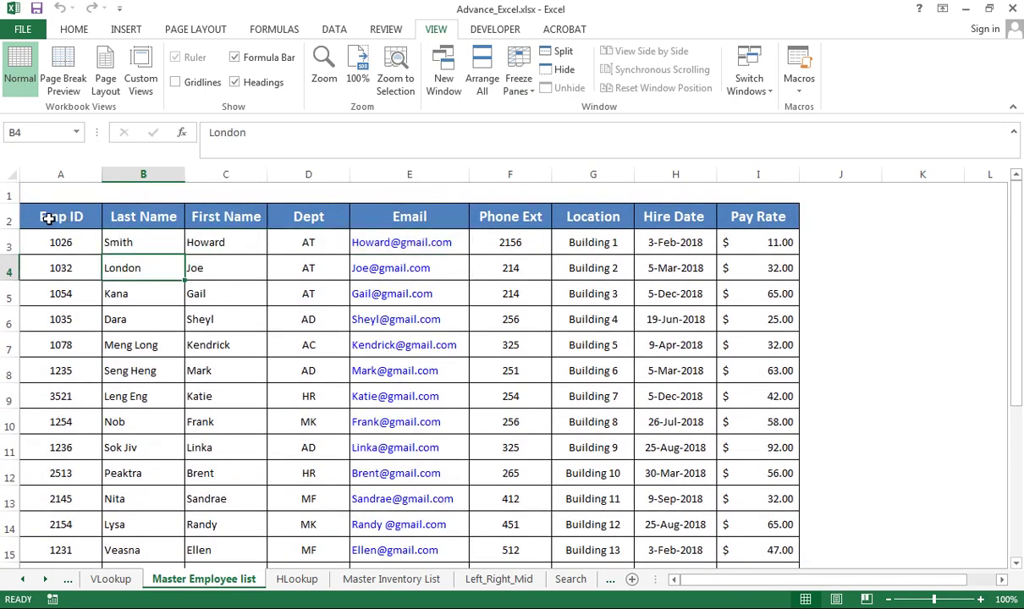
Step: Freeze panes above the header row A2:I2 and scroll to confirm blank row 1 stays fixed
drag(49, 218, 737, 216)
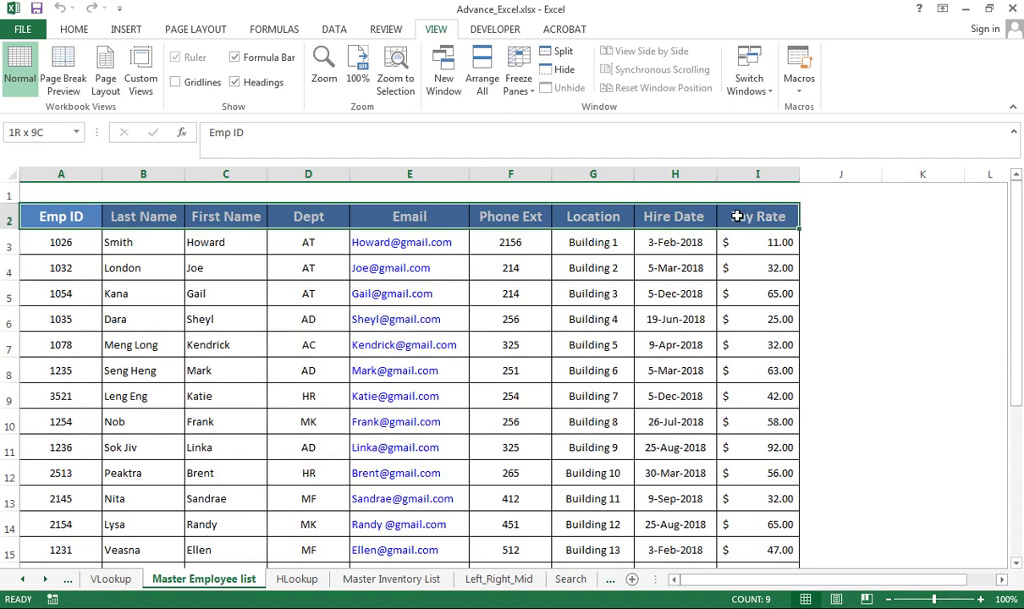
click(531, 89)
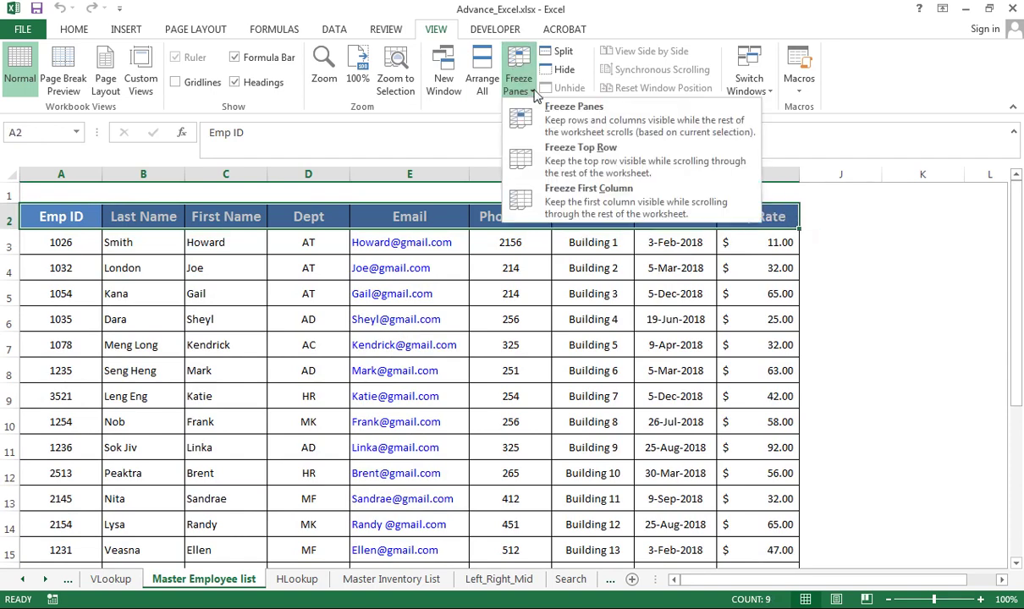
click(566, 118)
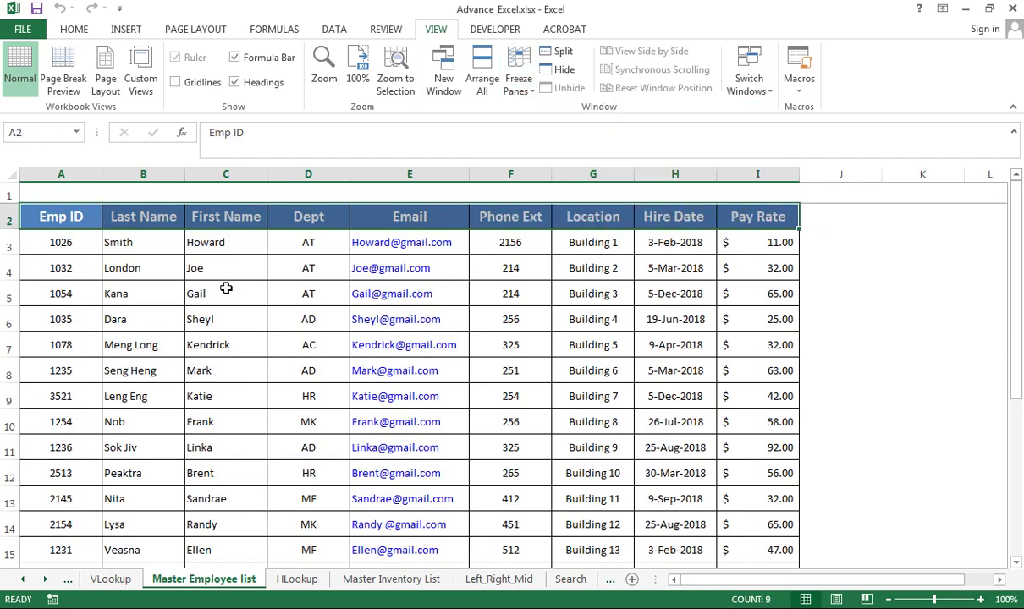
scroll(212, 285, down, 1)
scroll(212, 284, up, 1)
click(201, 289)
scroll(202, 294, down, 1)
scroll(202, 297, up, 2)
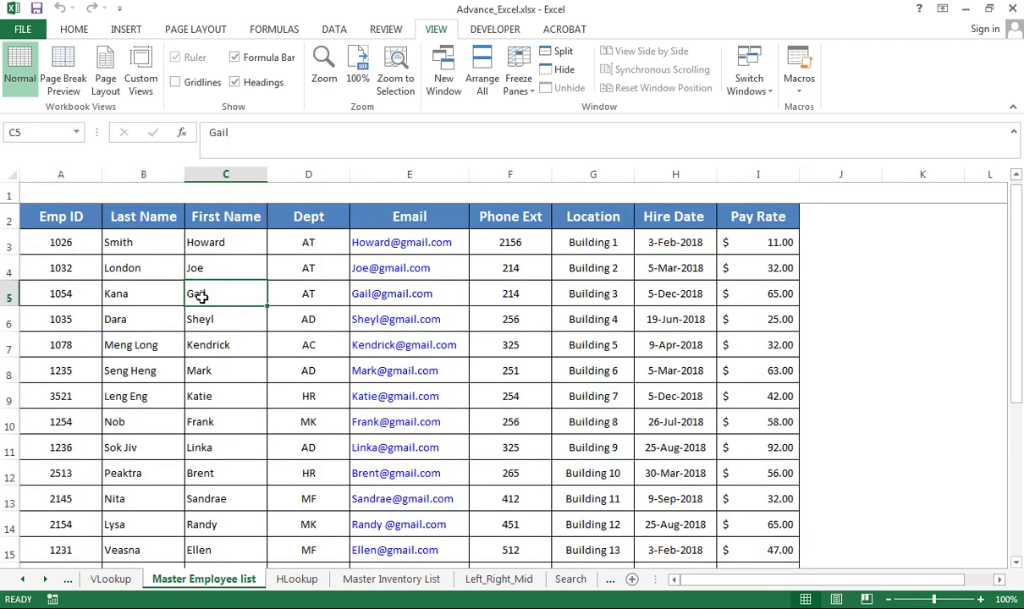
drag(63, 222, 762, 219)
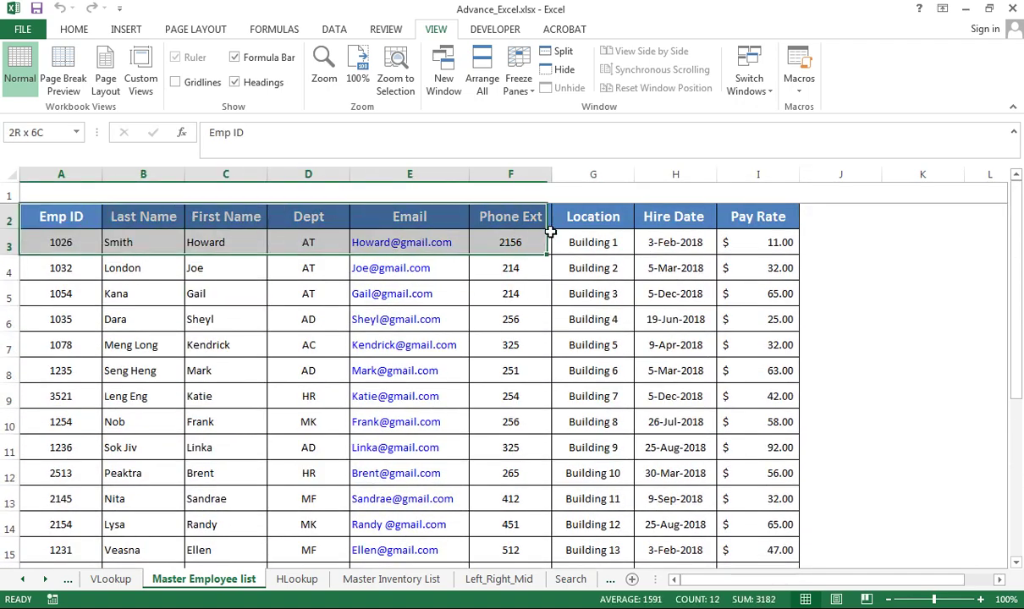
Step: Unfreeze the panes and delete the empty row 1 so the headers move up
click(519, 85)
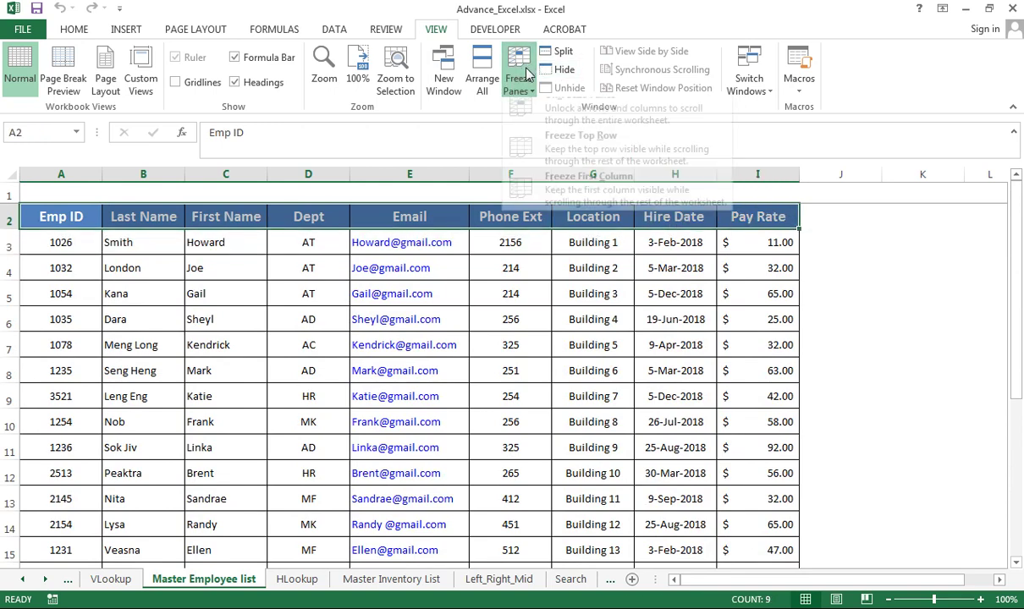
click(550, 110)
click(195, 311)
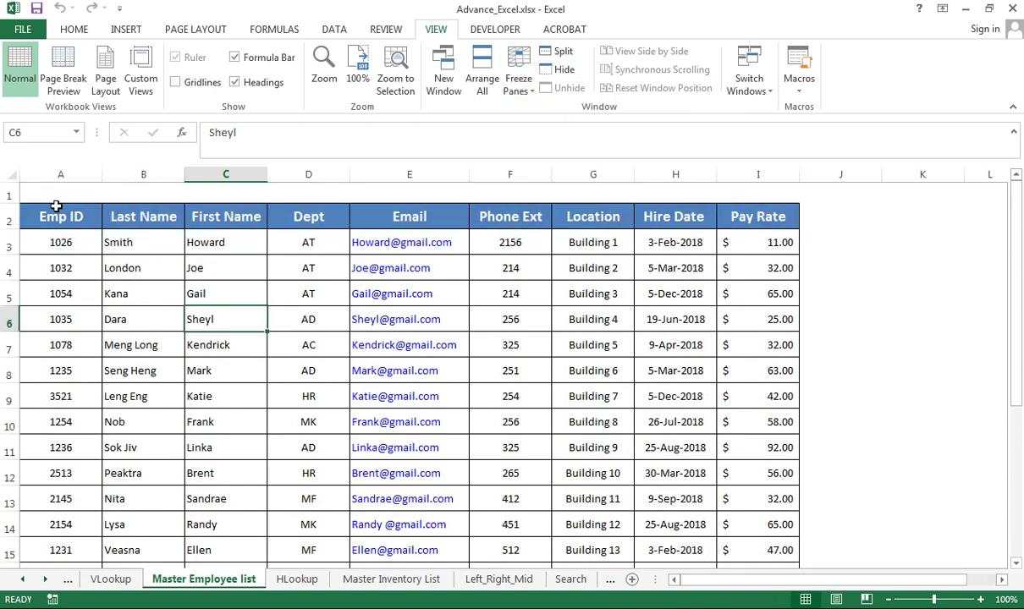
click(9, 195)
right_click(10, 195)
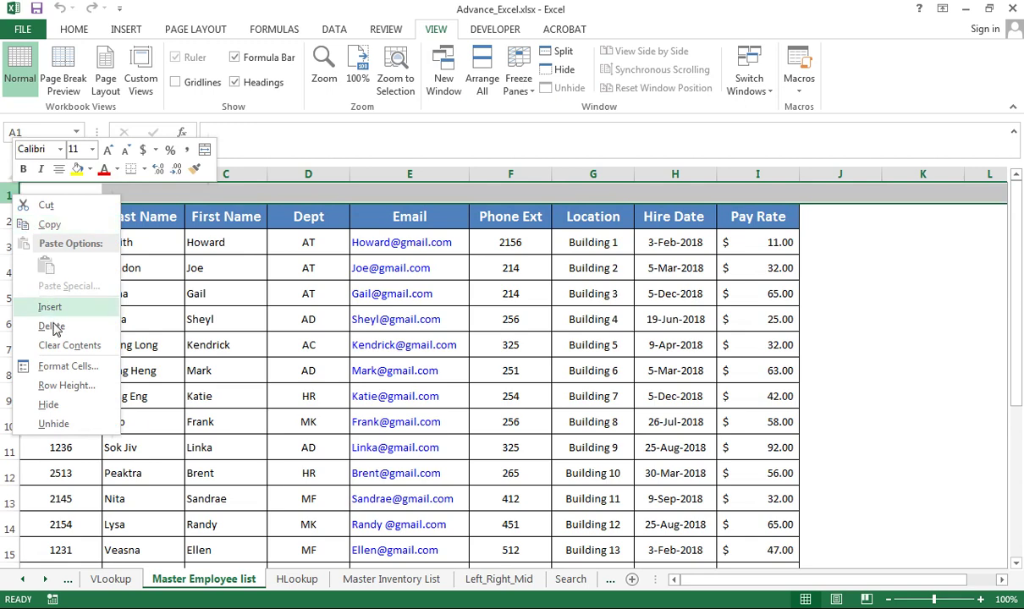
click(51, 327)
click(203, 272)
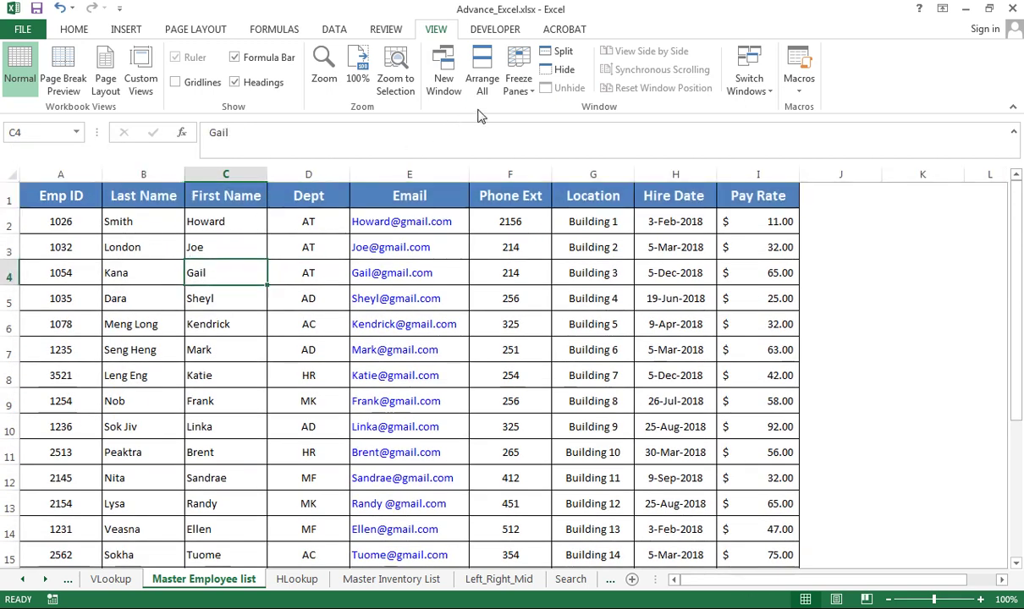
Step: Freeze the new header row 1 at the top and scroll the records to test it
click(519, 81)
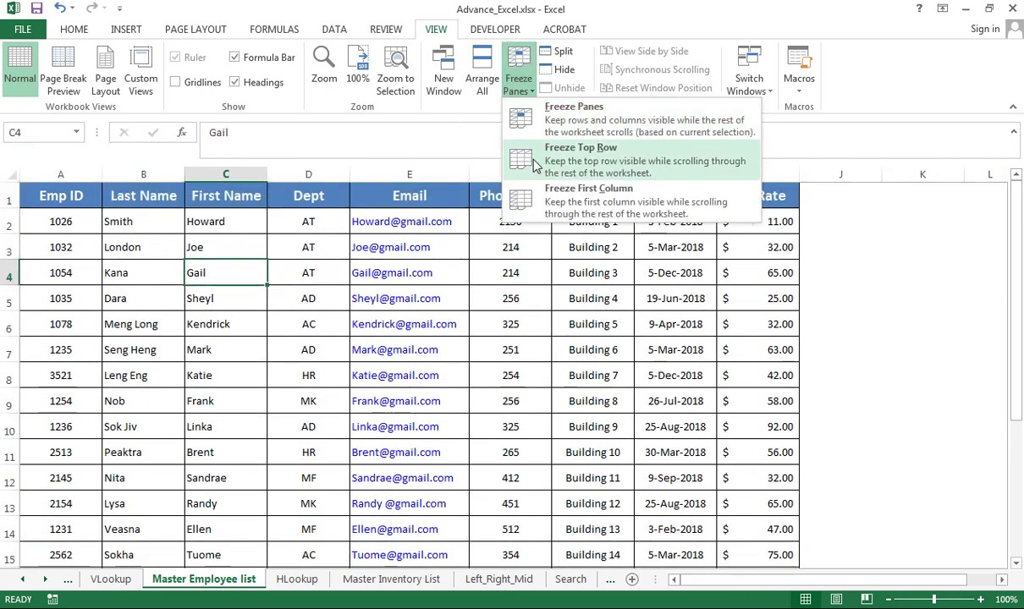
click(598, 162)
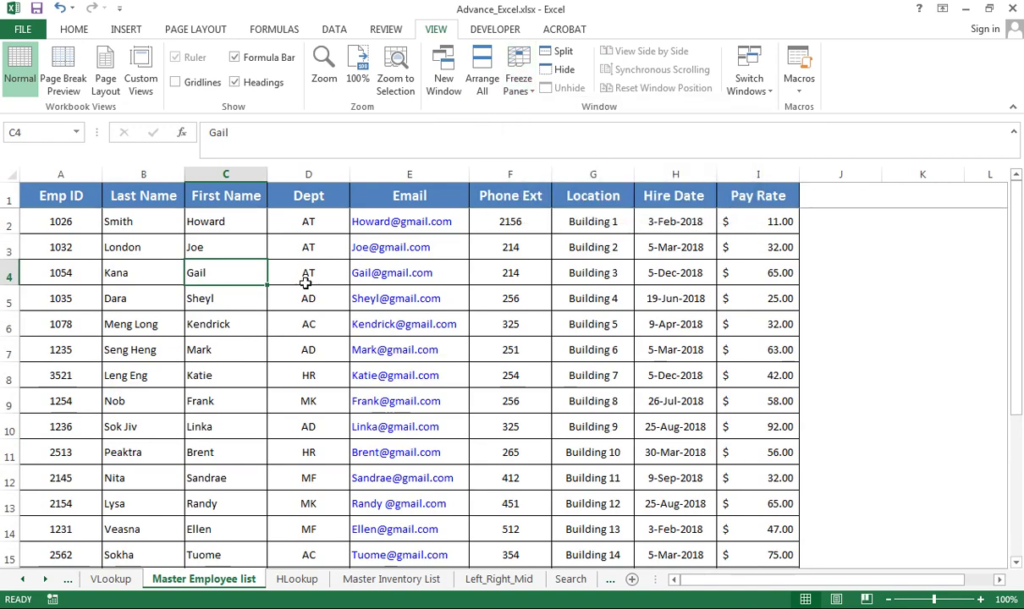
scroll(284, 298, down, 1)
scroll(284, 298, down, 2)
scroll(283, 297, down, 2)
scroll(284, 298, down, 1)
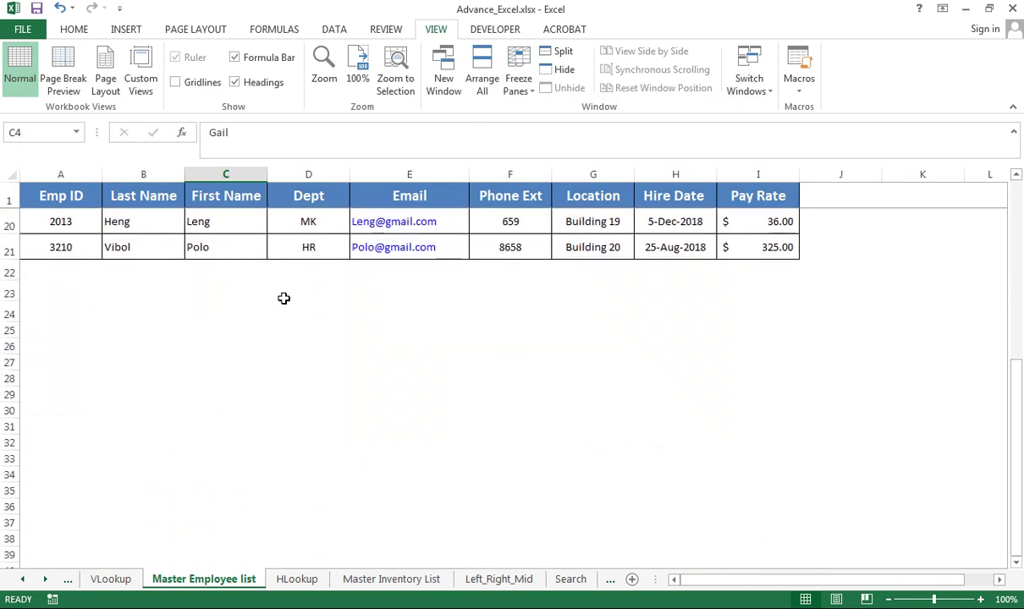
scroll(283, 298, down, 3)
scroll(296, 309, up, 8)
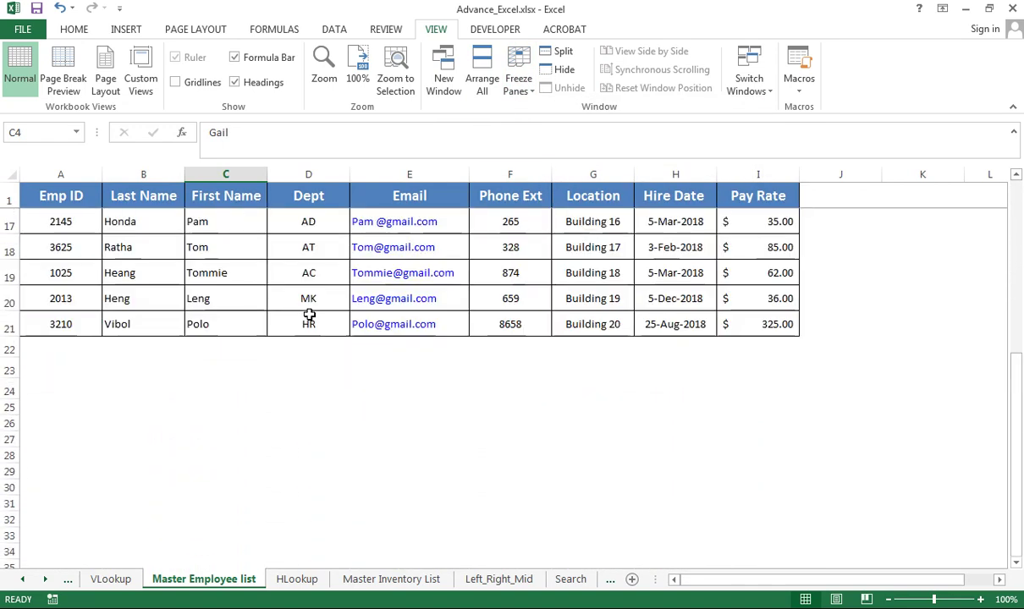
scroll(308, 314, up, 5)
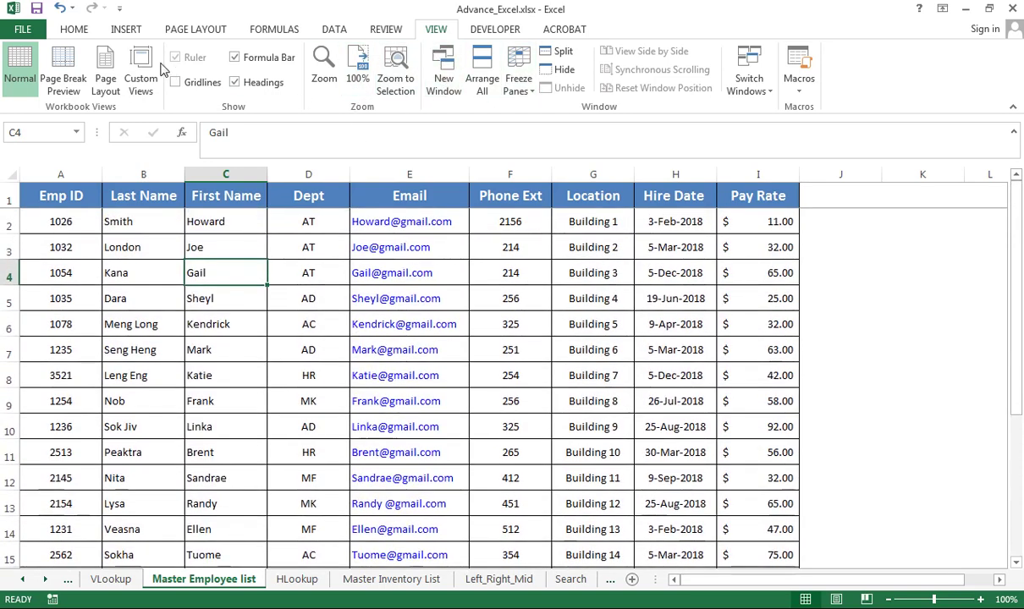
click(74, 29)
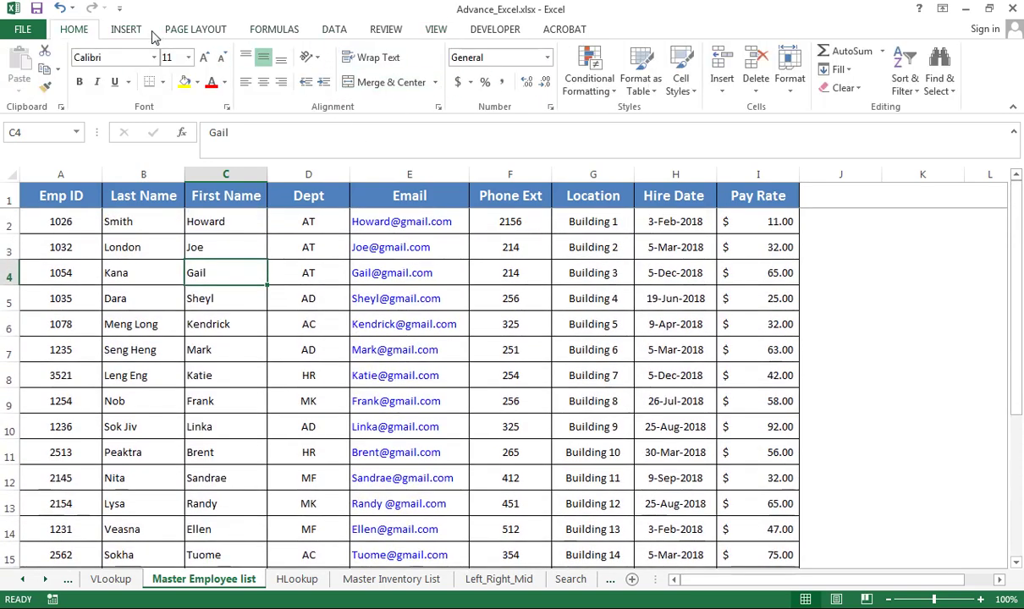
Step: Turn on Gridlines View in Page Layout and check the empty cells around the table
click(127, 30)
click(184, 31)
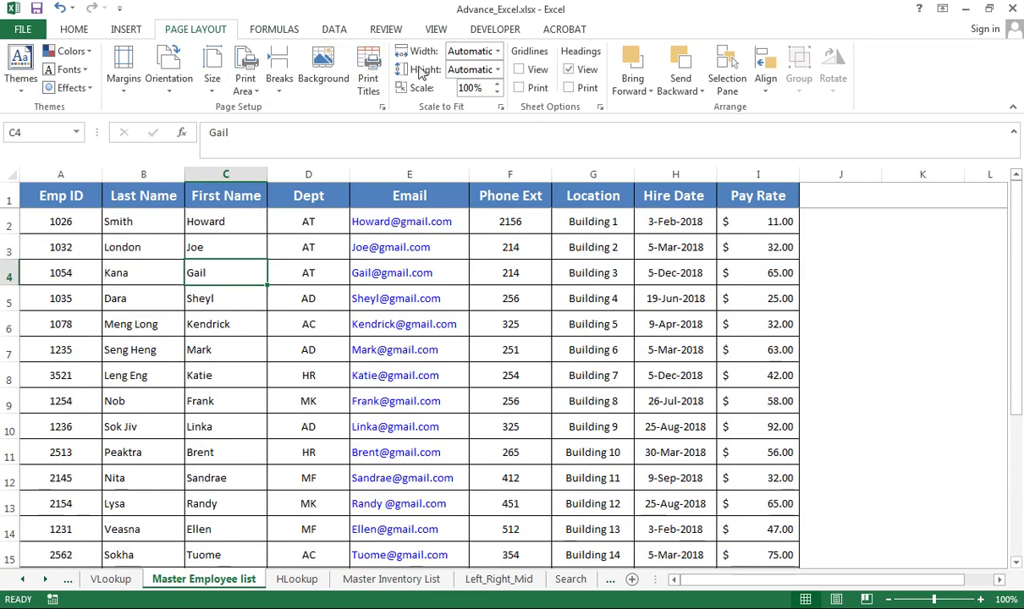
click(519, 69)
click(816, 293)
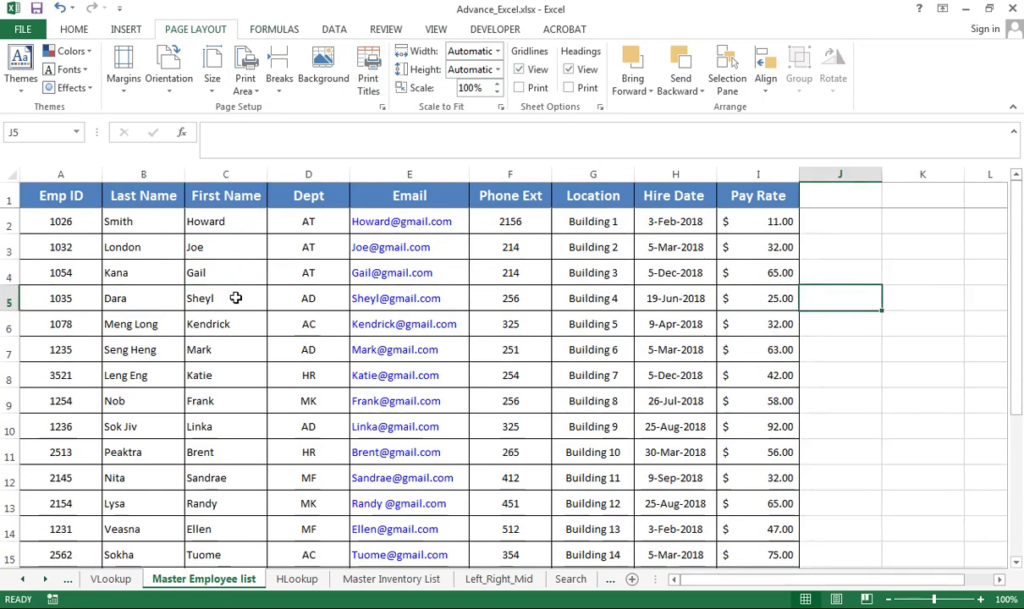
scroll(224, 349, down, 2)
scroll(203, 343, down, 2)
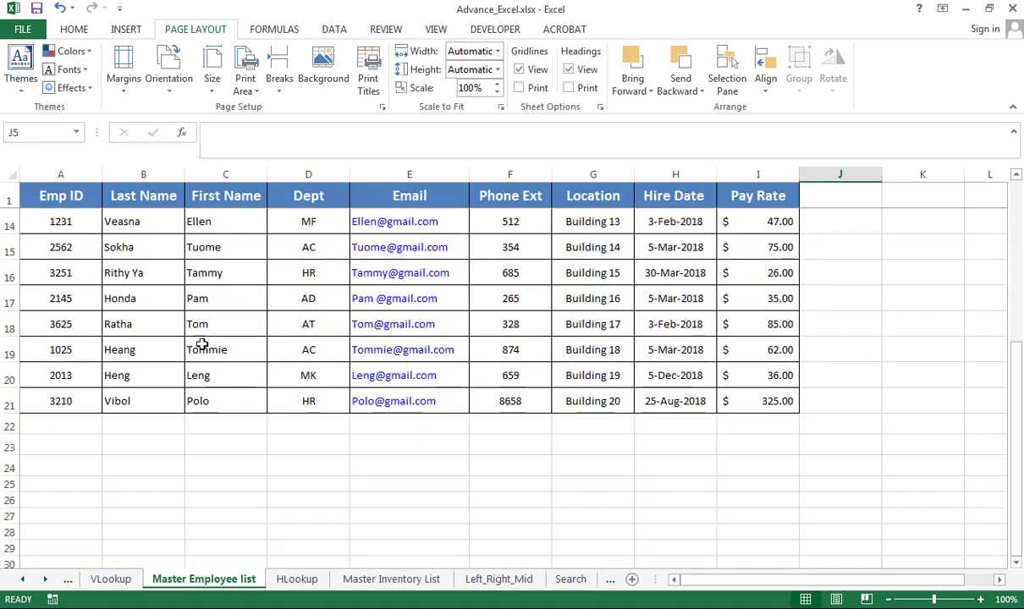
click(160, 226)
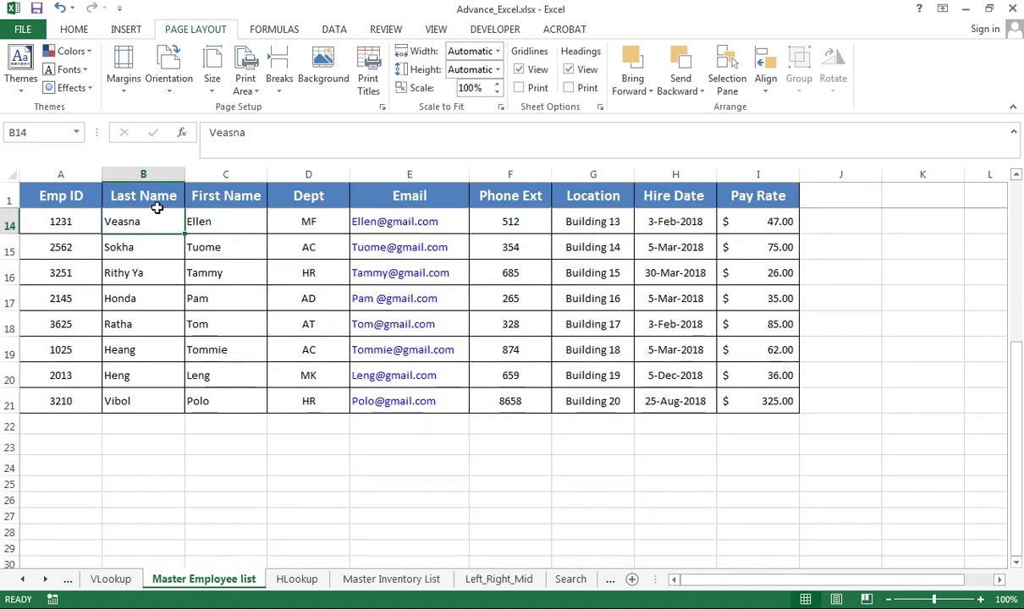
click(216, 222)
click(307, 224)
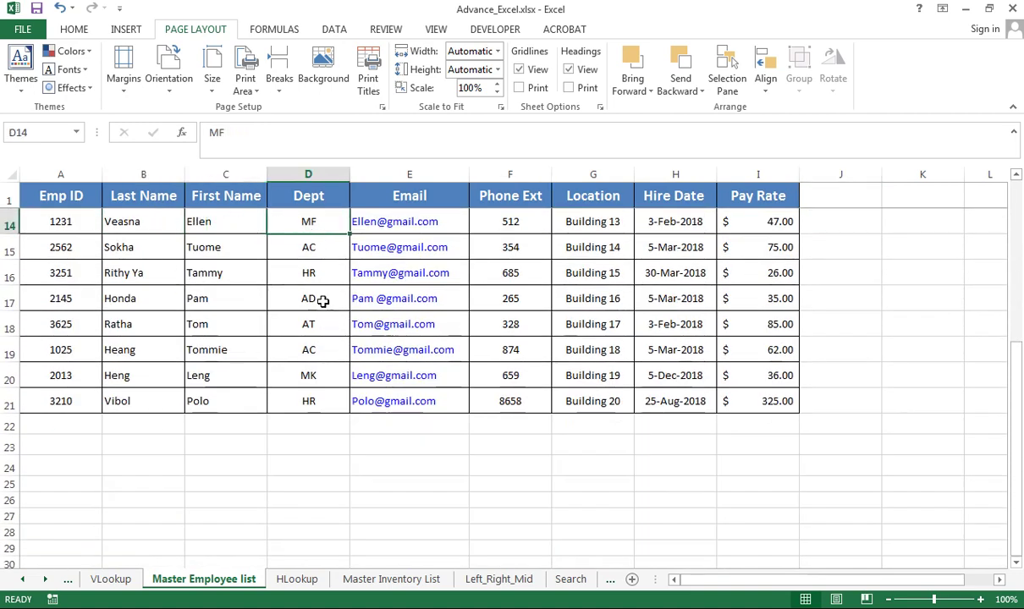
scroll(322, 300, up, 3)
scroll(320, 299, up, 1)
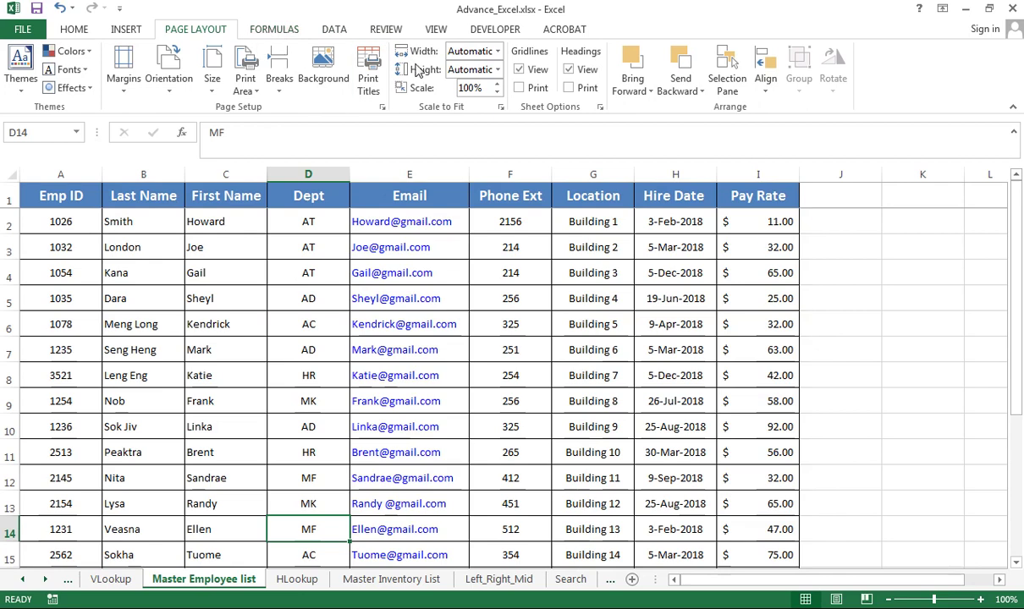
Step: Unfreeze the header row and scroll to confirm it no longer stays fixed
click(429, 31)
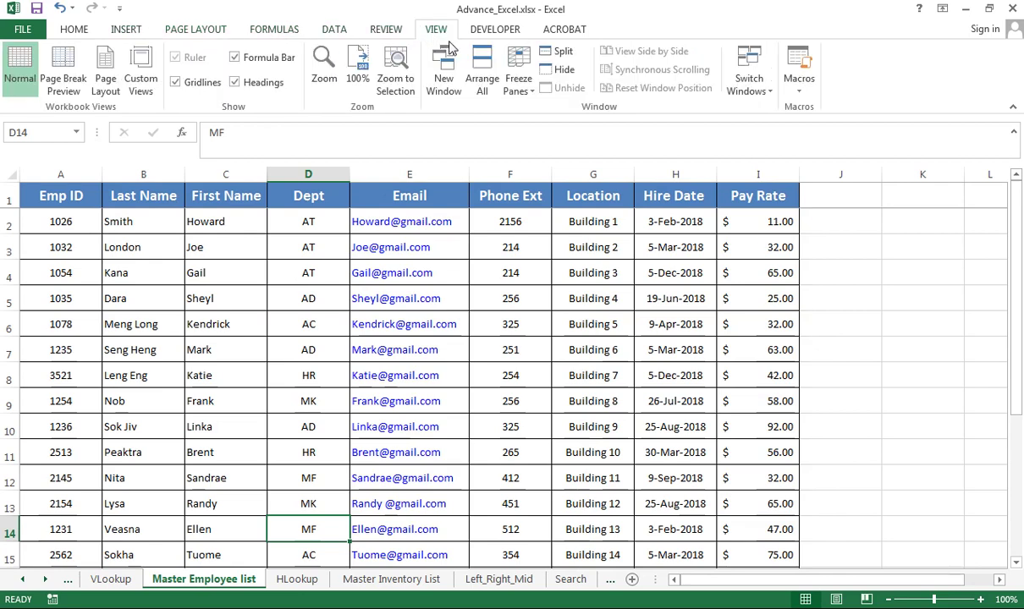
click(519, 85)
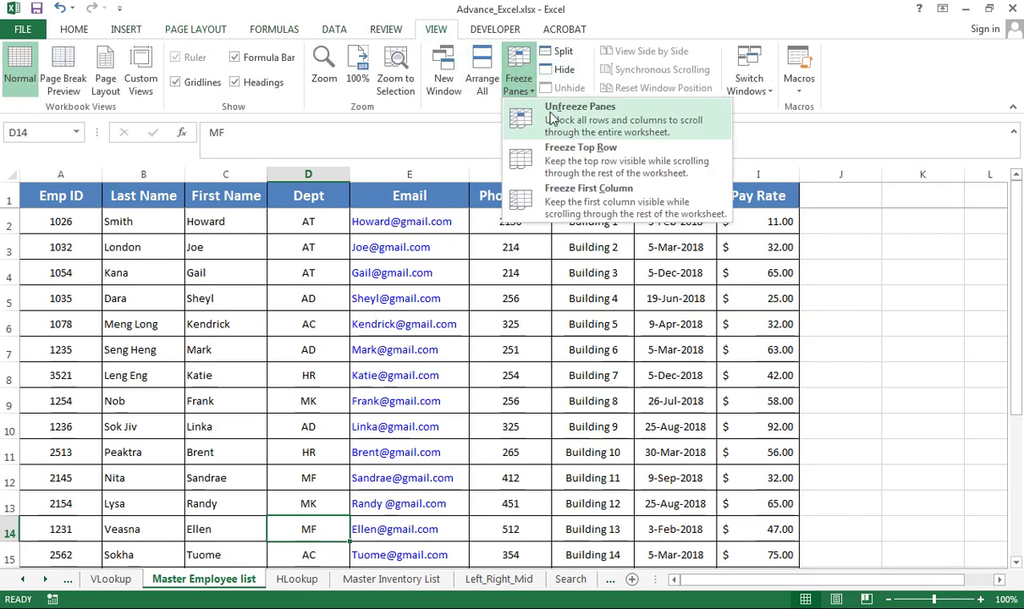
click(558, 108)
scroll(287, 392, down, 1)
scroll(288, 393, down, 3)
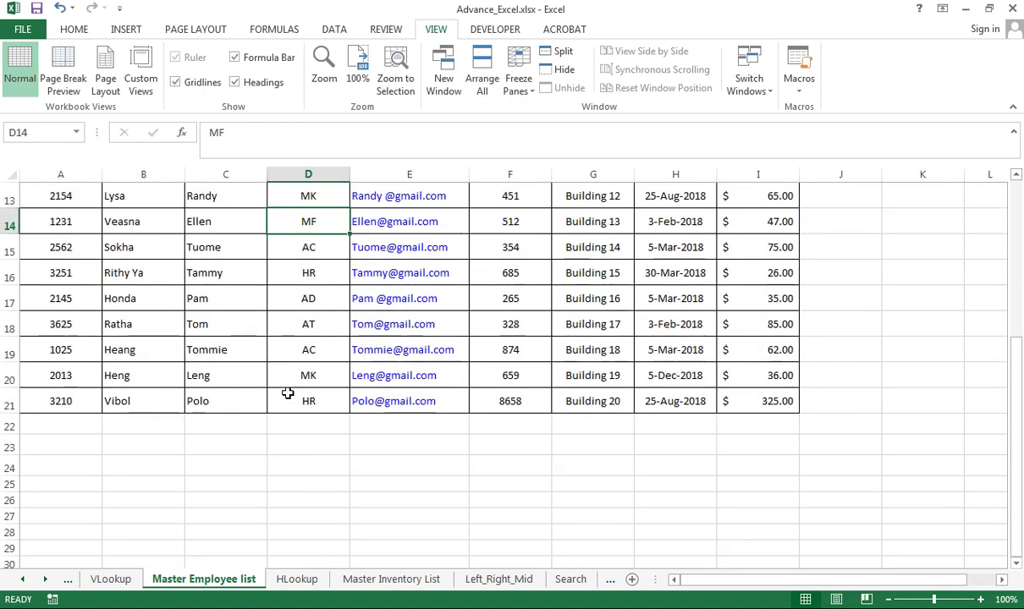
scroll(288, 392, up, 4)
scroll(287, 392, down, 7)
scroll(288, 392, up, 7)
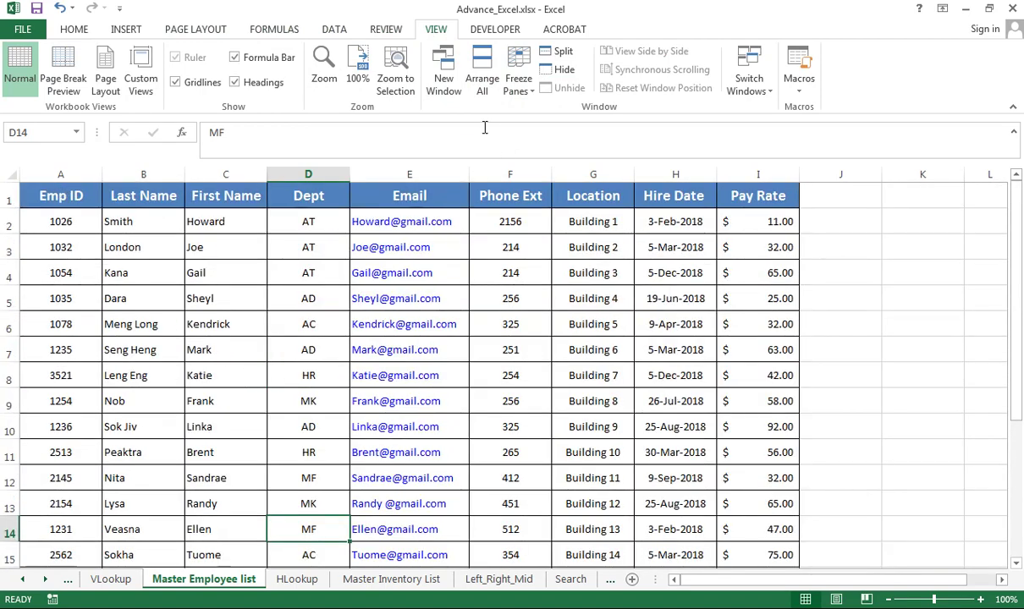
Step: Freeze the Emp ID first column and scroll sideways right and back left to test it
click(519, 85)
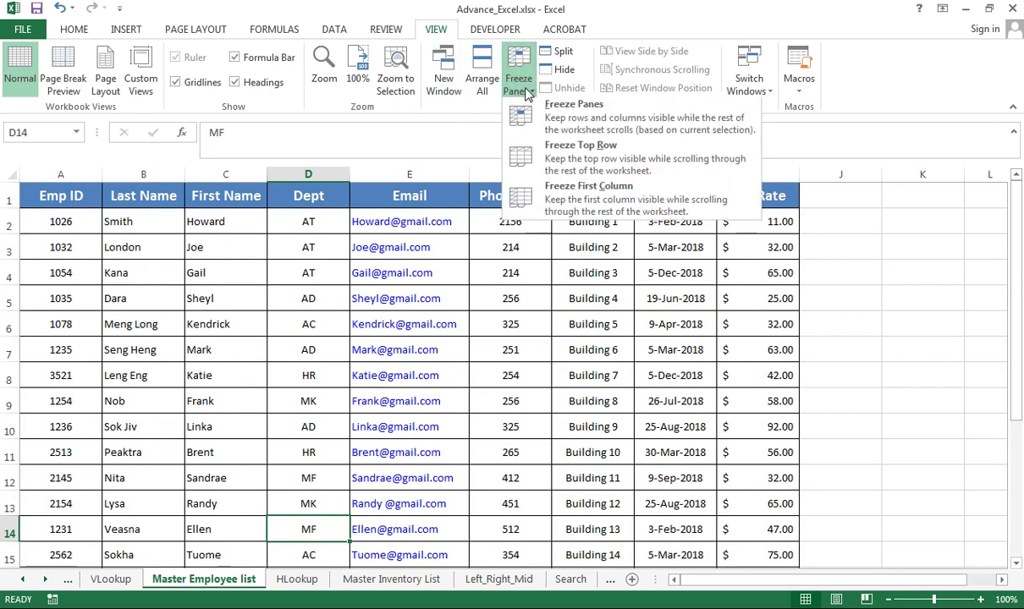
click(570, 204)
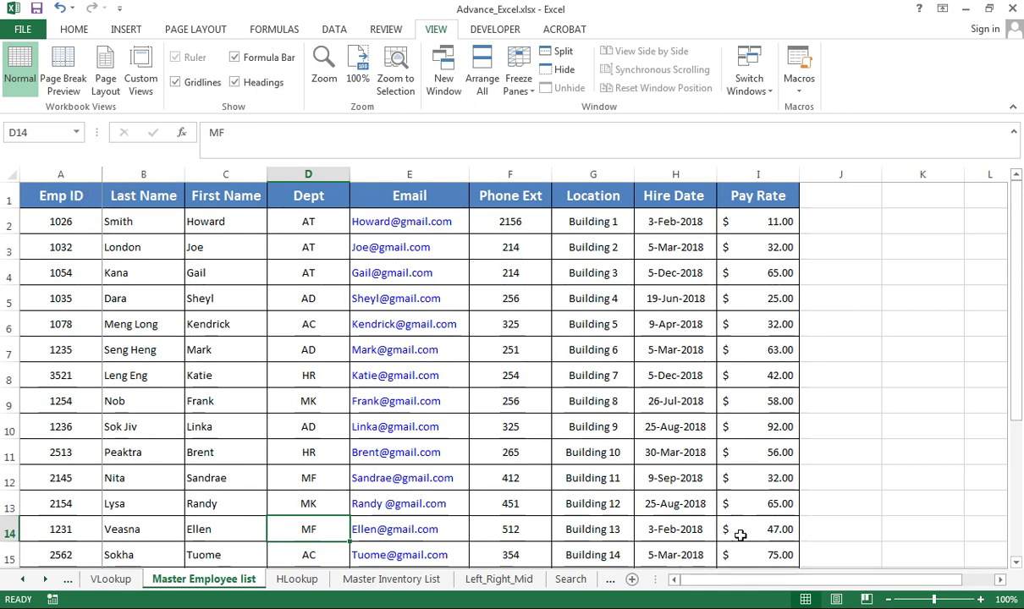
drag(764, 587, 803, 587)
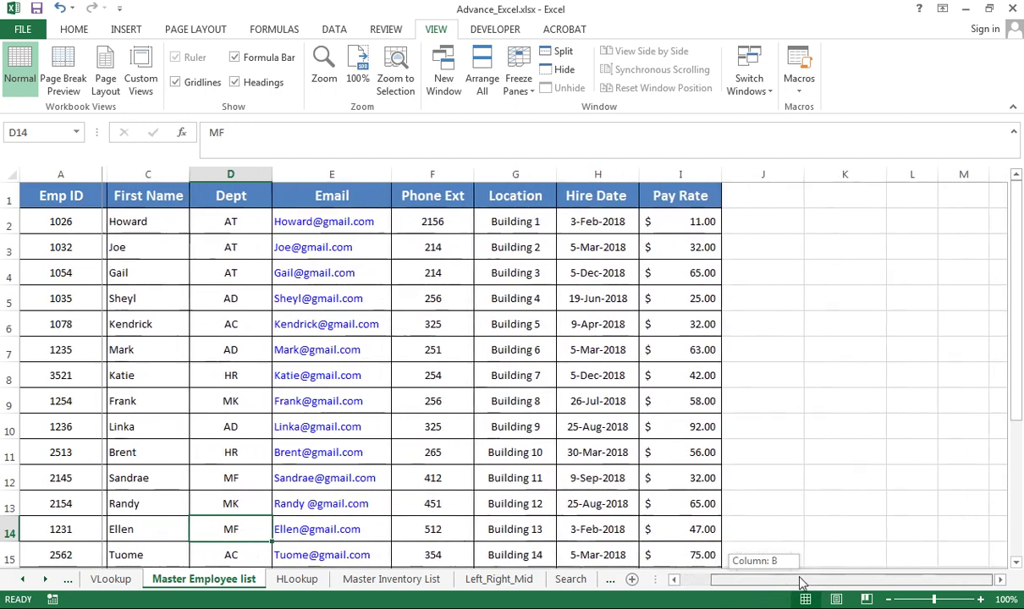
drag(803, 588, 753, 587)
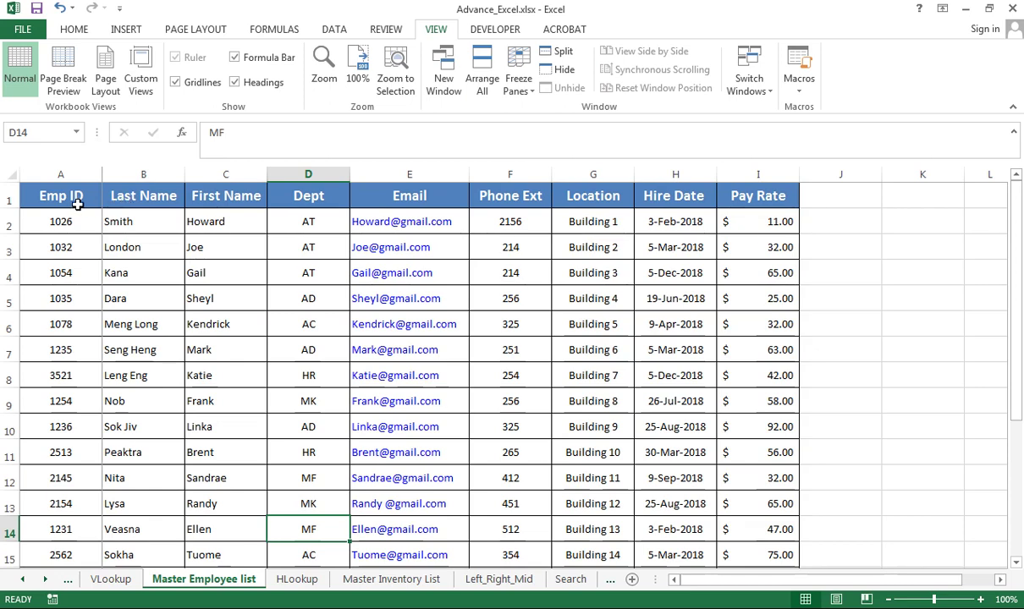
Step: Return to the table's left edge and dismiss the freeze options without changes
click(64, 200)
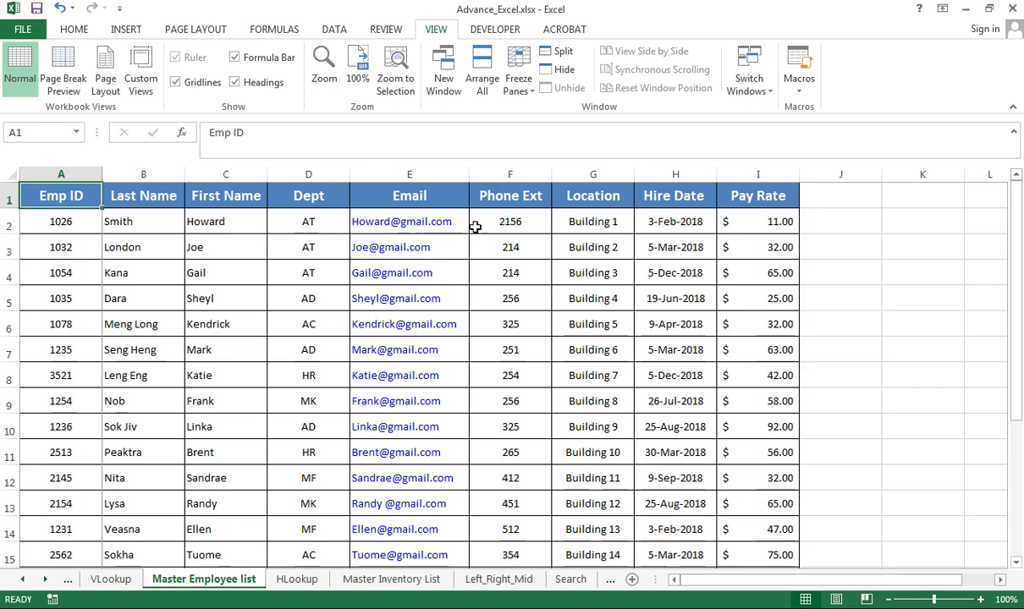
drag(879, 579, 812, 580)
click(517, 85)
key(Escape)
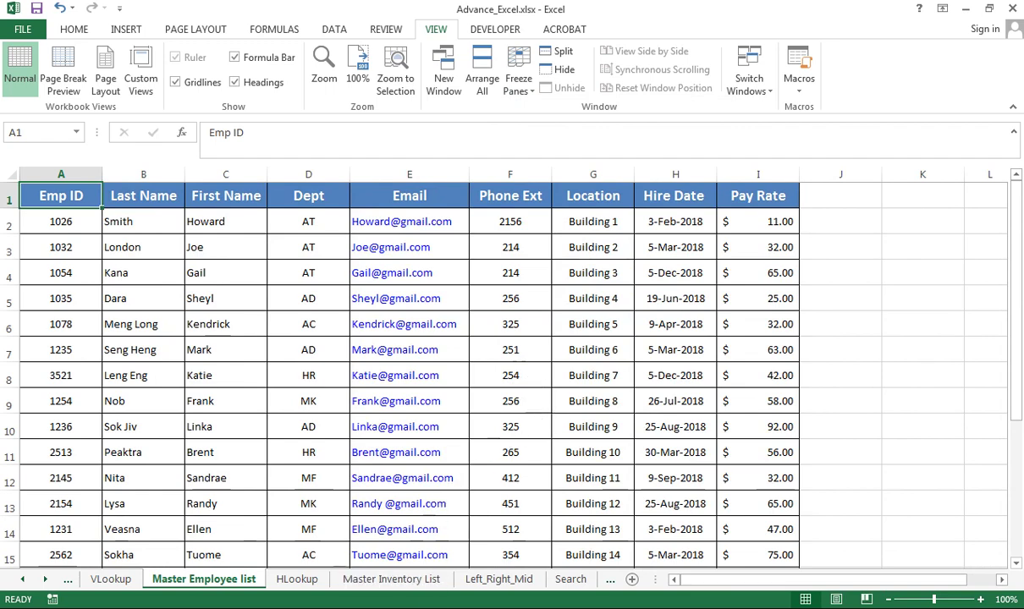
click(840, 349)
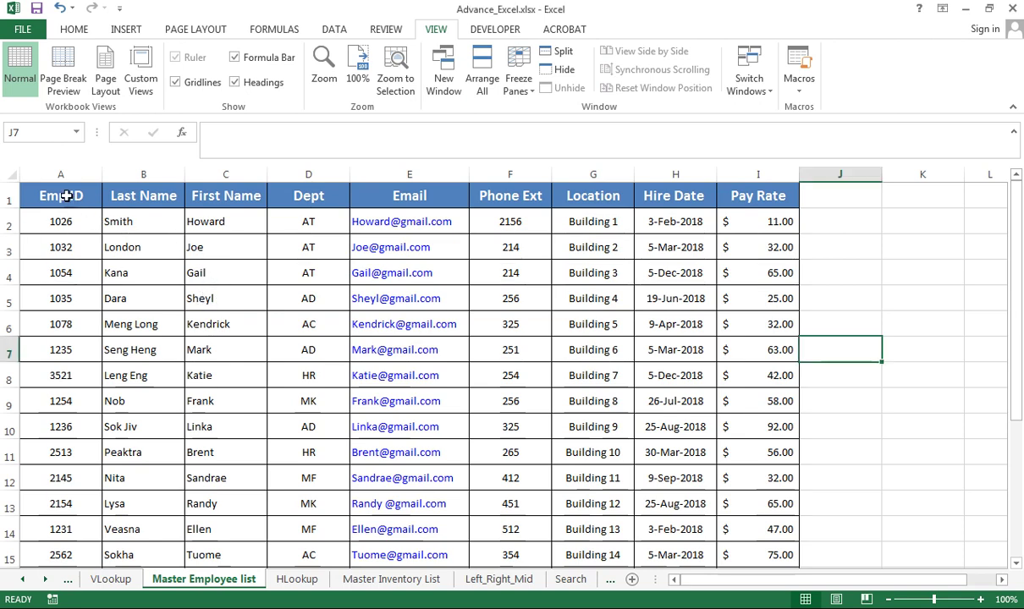
Step: Select the whole First Name column C after trying other row and column selections
drag(76, 200, 753, 198)
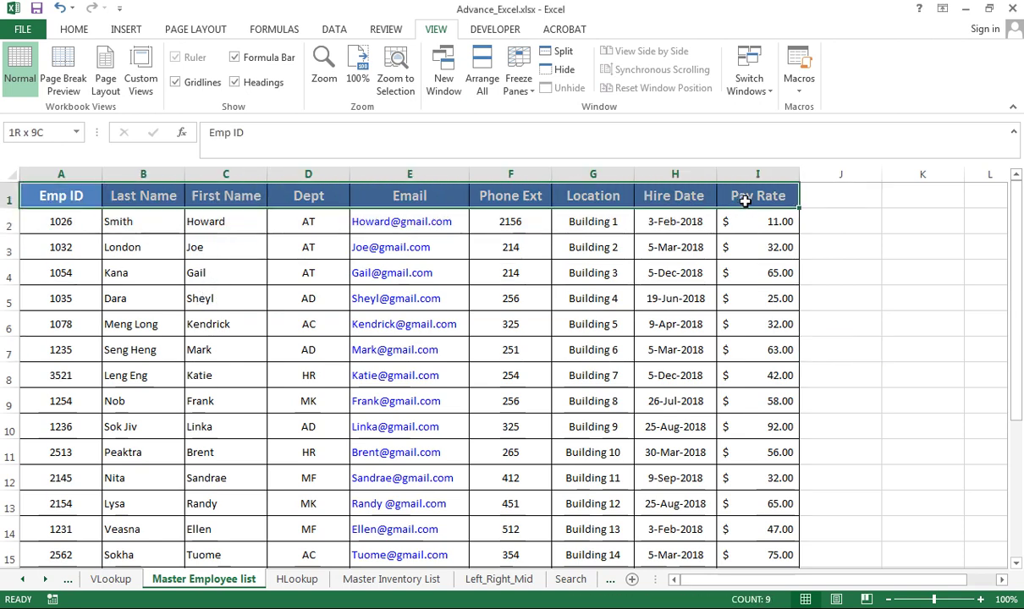
click(9, 196)
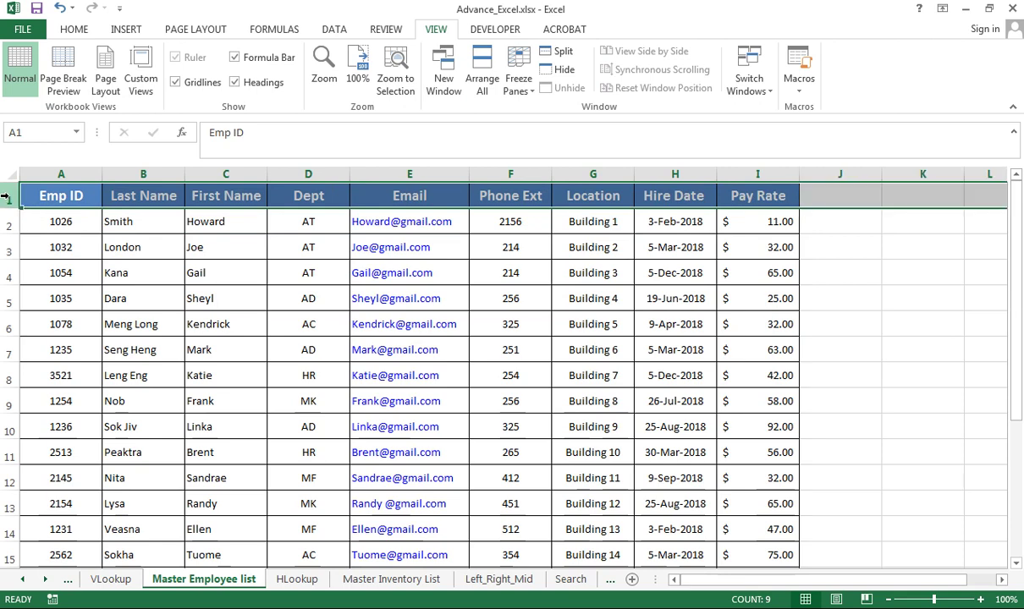
click(63, 174)
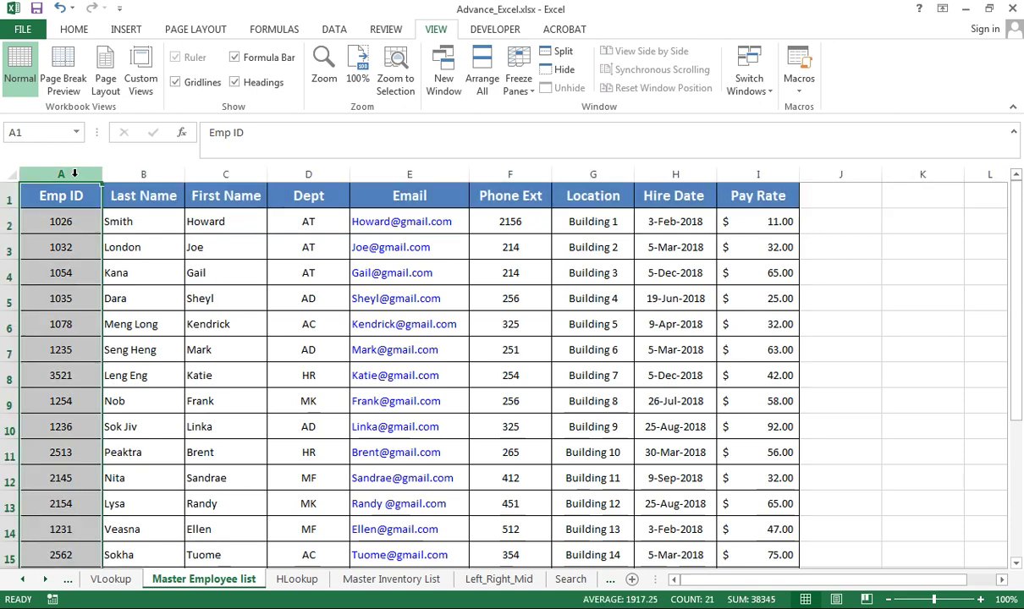
click(146, 222)
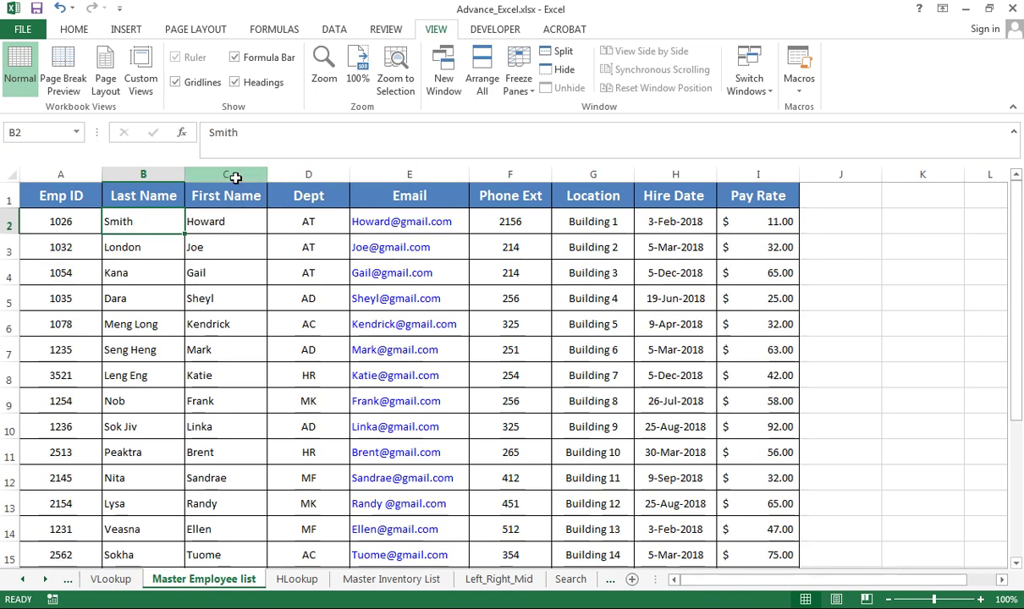
click(235, 178)
scroll(251, 450, down, 10)
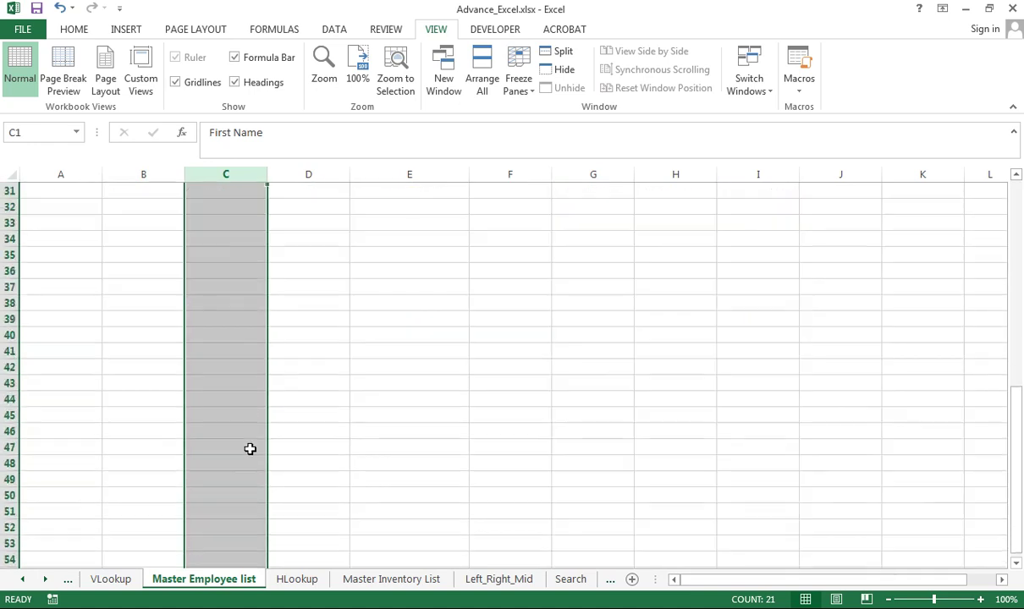
scroll(251, 461, down, 4)
scroll(251, 466, up, 11)
scroll(253, 466, up, 3)
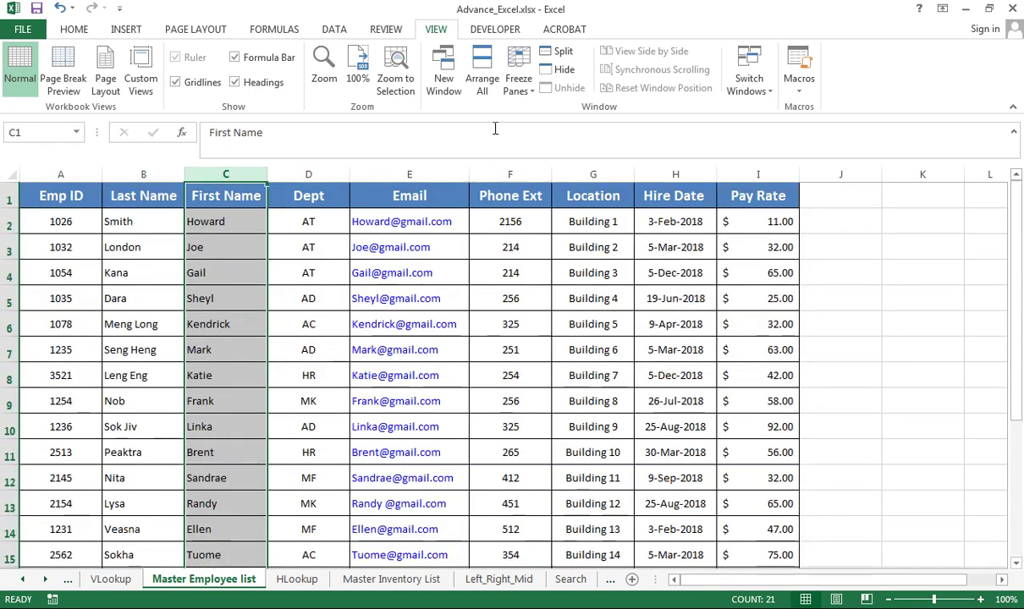
click(518, 79)
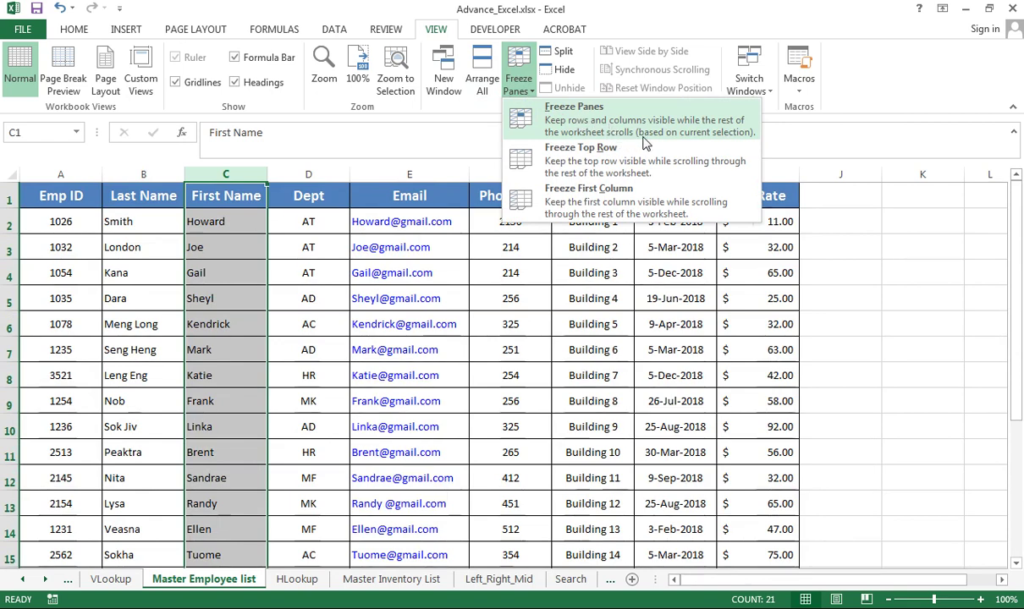
Step: Freeze panes left of the First Name column and scroll sideways to test it
click(591, 122)
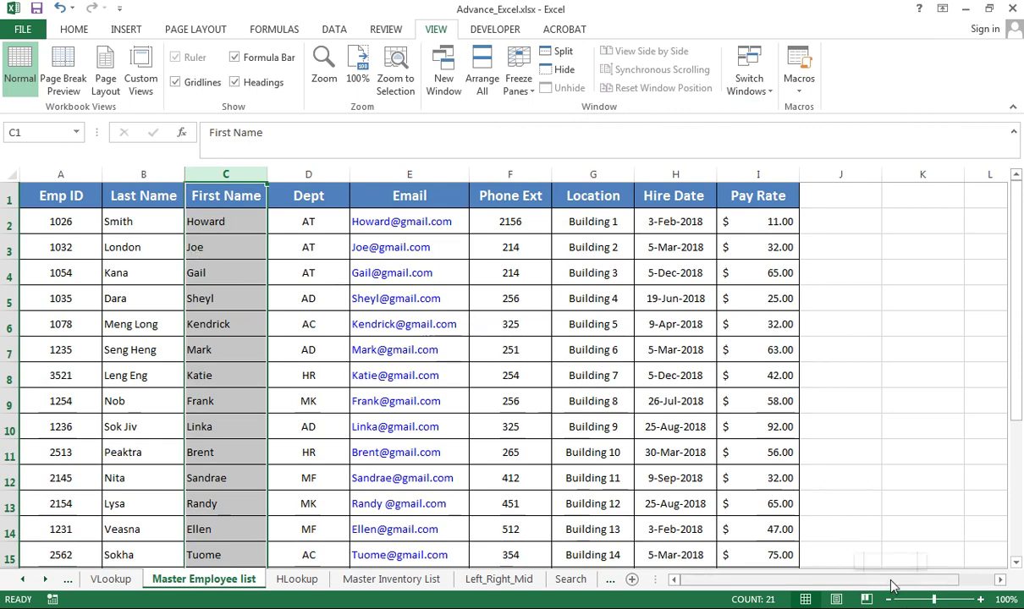
drag(902, 580, 944, 582)
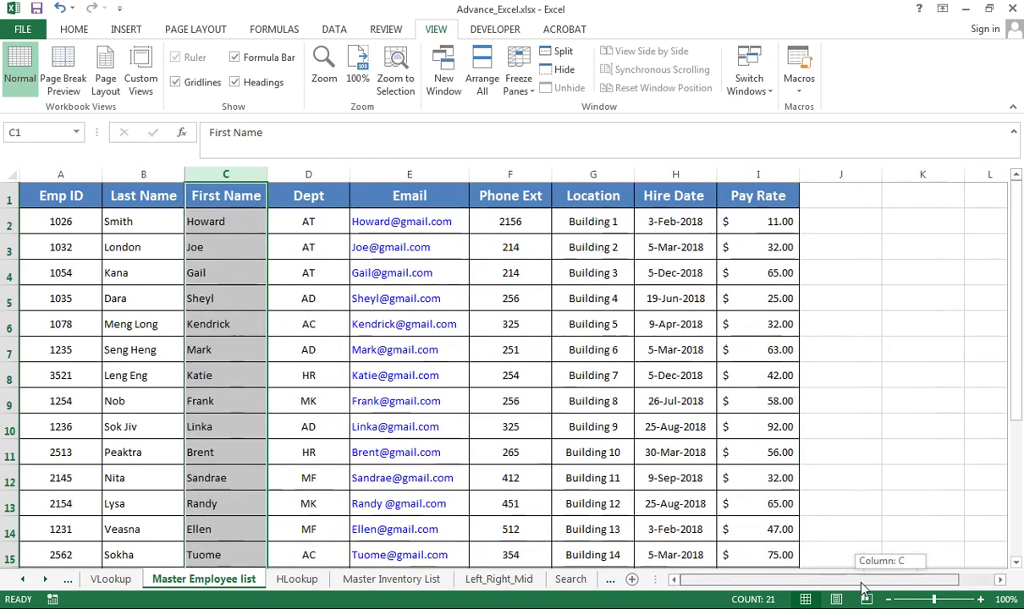
drag(944, 582, 945, 582)
Step: Fill row 8 from J8 to X8 with test letters 'hh' and 'h', scrolling to check frozen columns
click(745, 364)
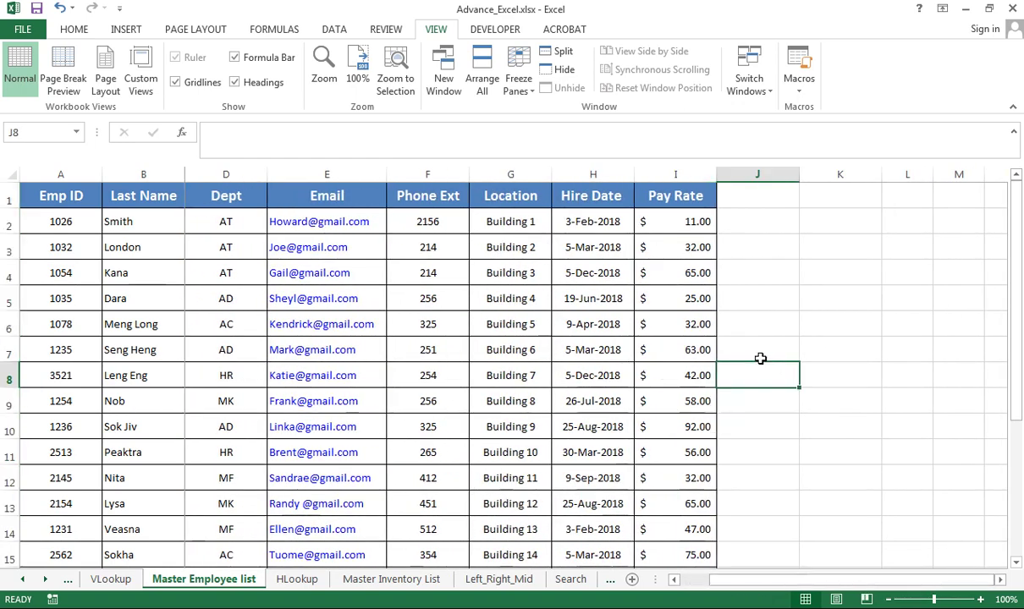
text(hh)
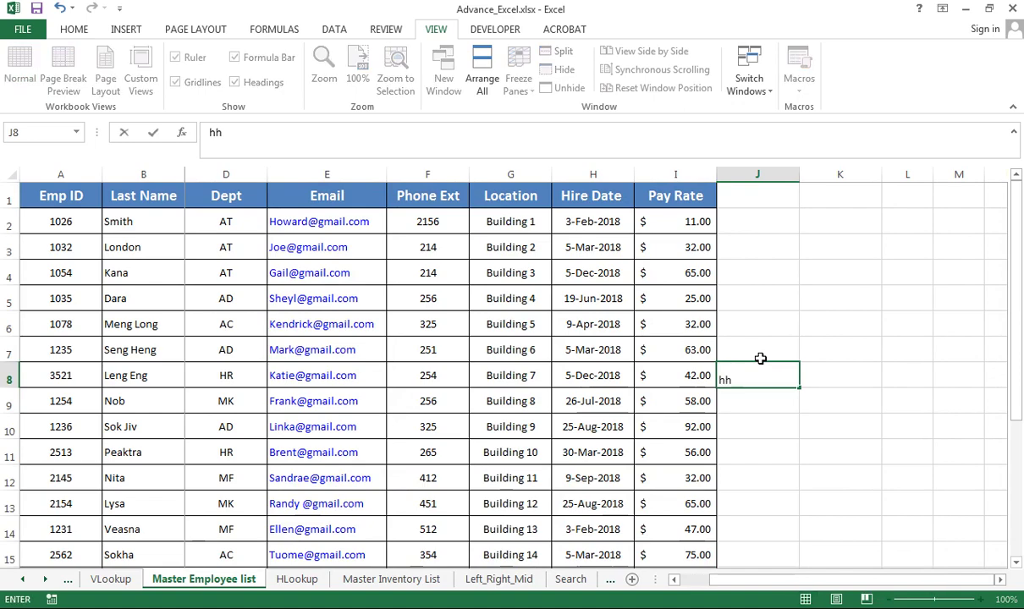
key(Tab)
text(h)
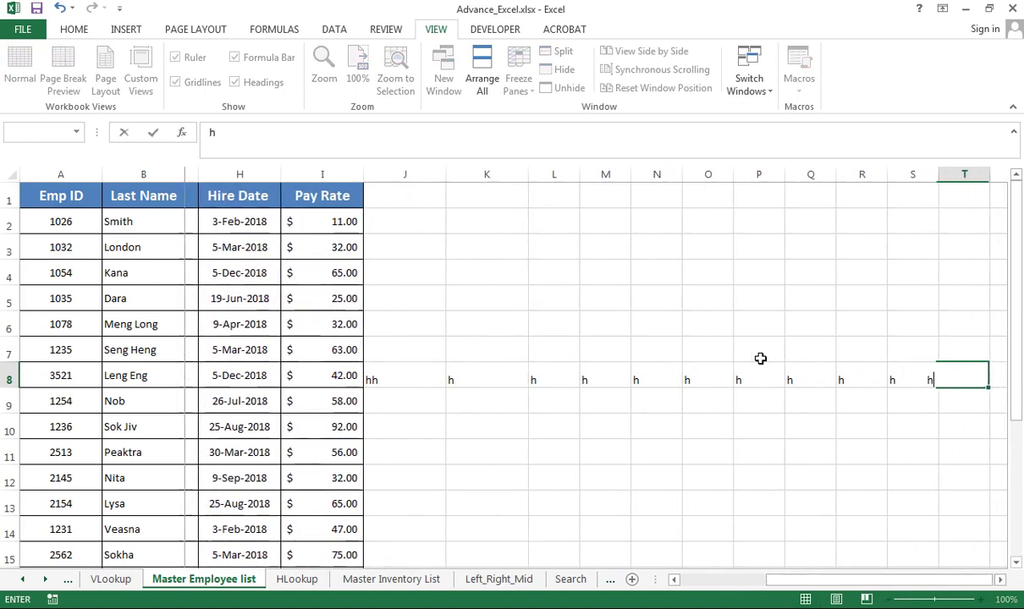
text(	h	h	h	h	h	h	h	h	h	h	h	h	h)
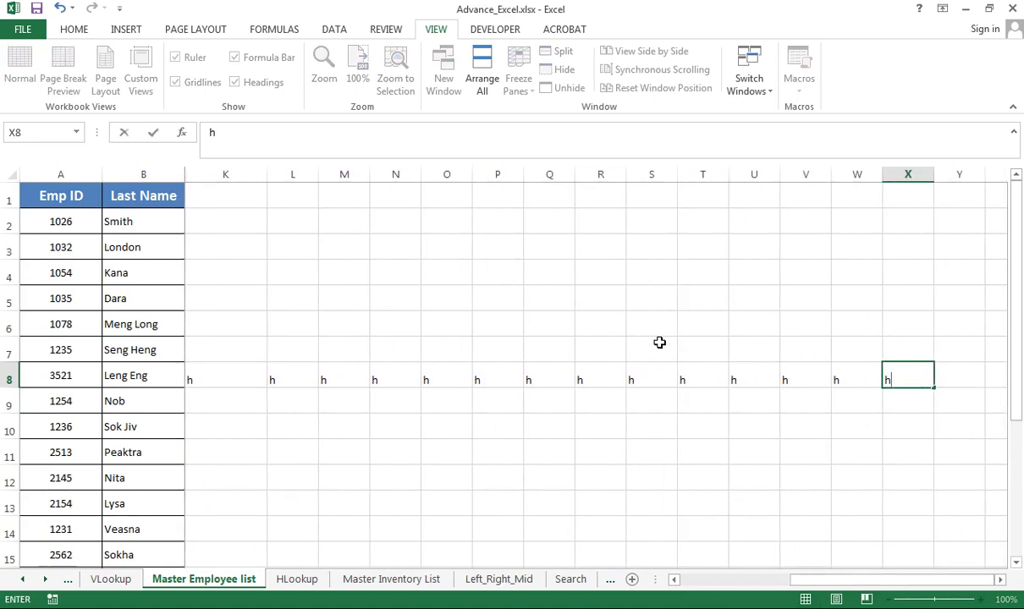
drag(822, 579, 708, 579)
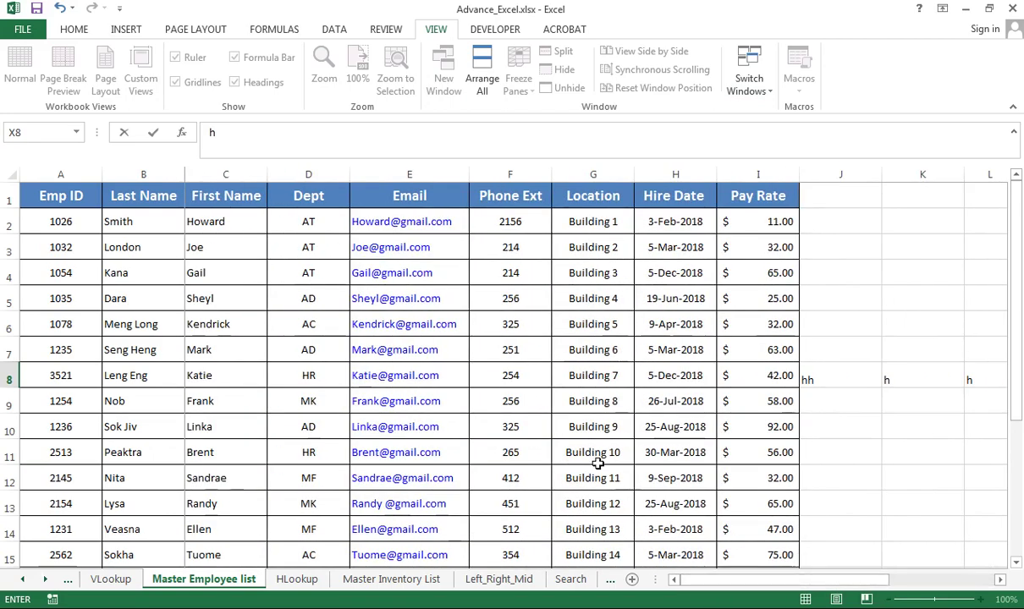
click(859, 455)
drag(727, 580, 829, 579)
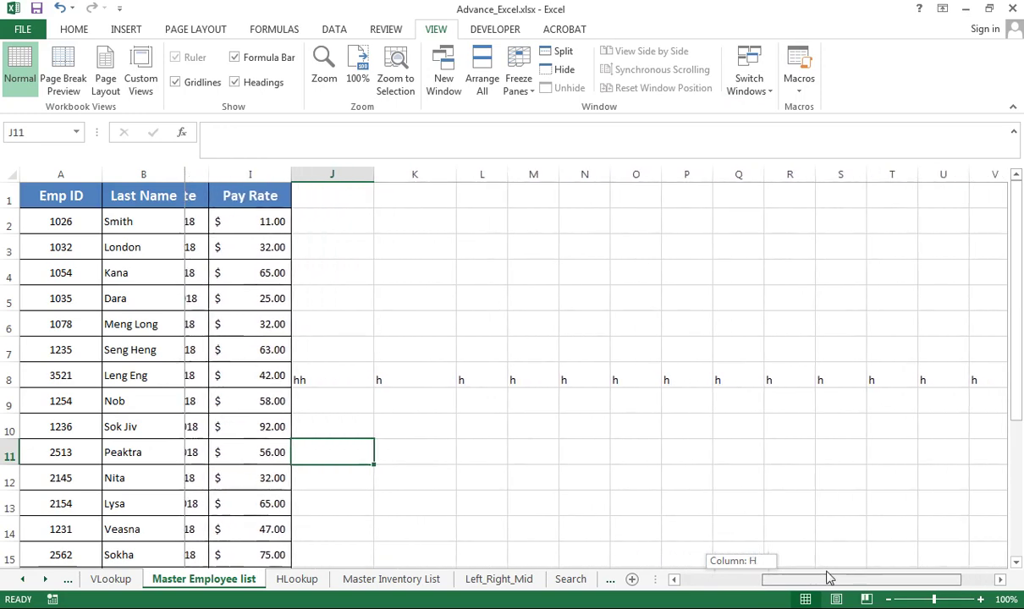
drag(829, 578, 707, 582)
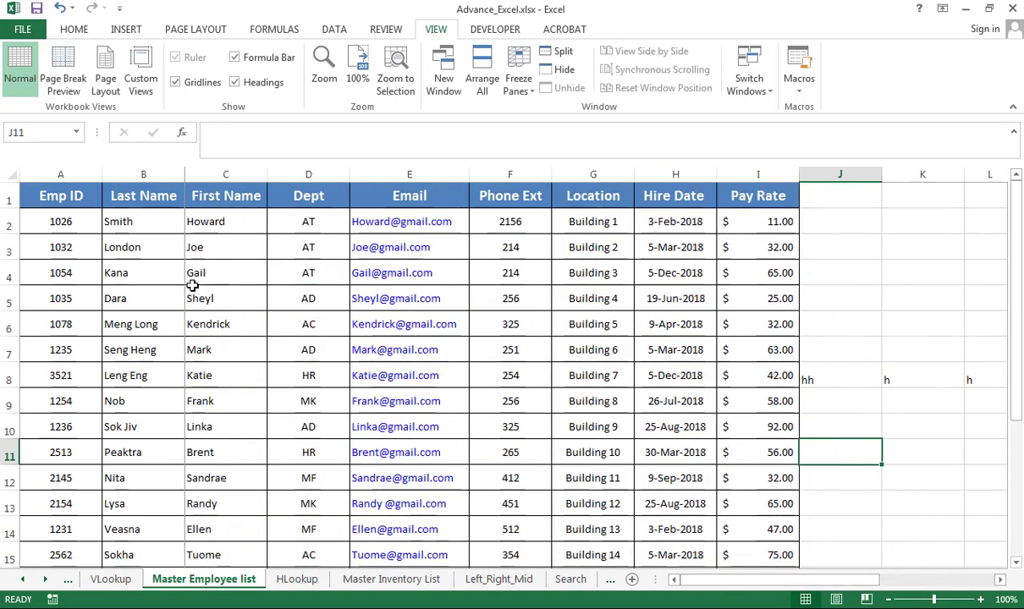
click(519, 80)
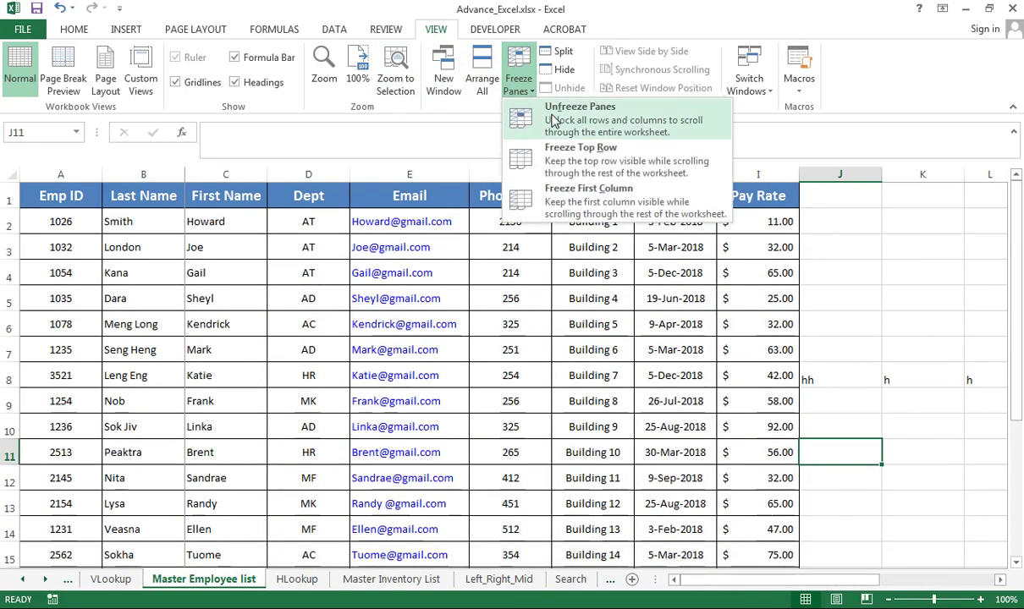
Step: Unfreeze all panes and select the first employee record's cells in row 4
click(552, 120)
click(61, 223)
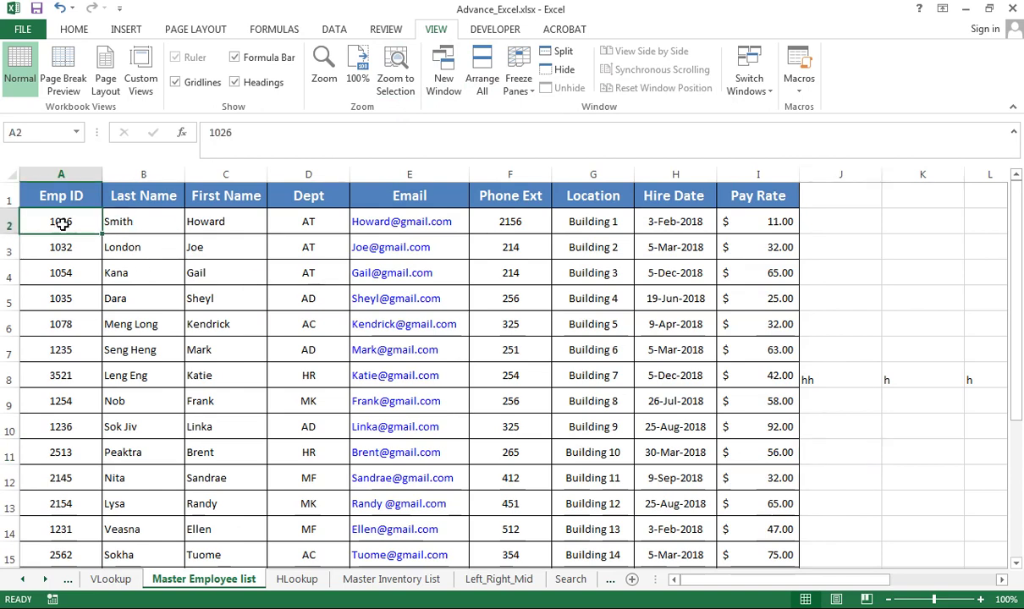
drag(64, 274, 206, 276)
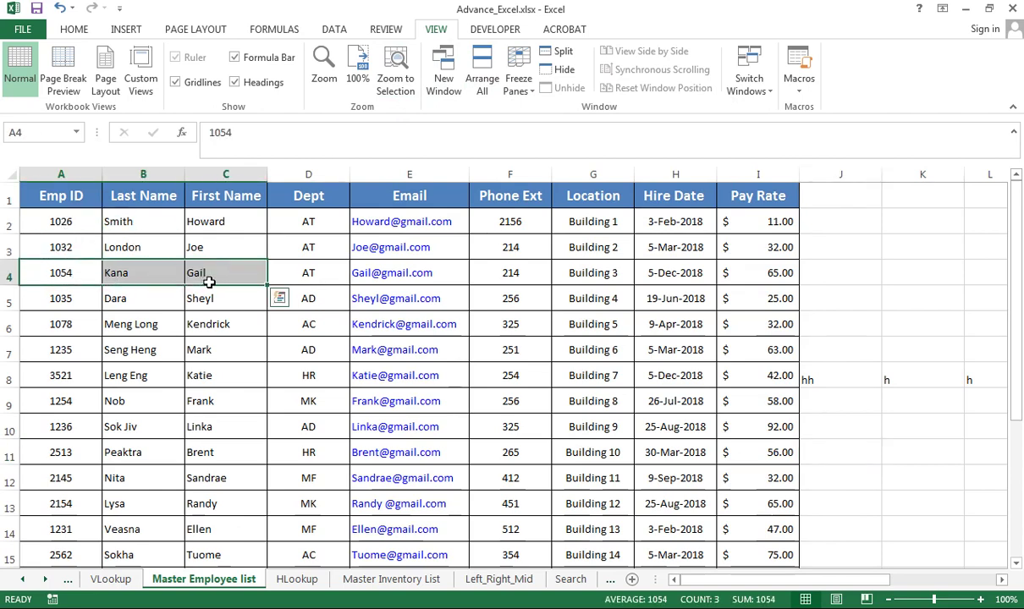
drag(758, 276, 81, 271)
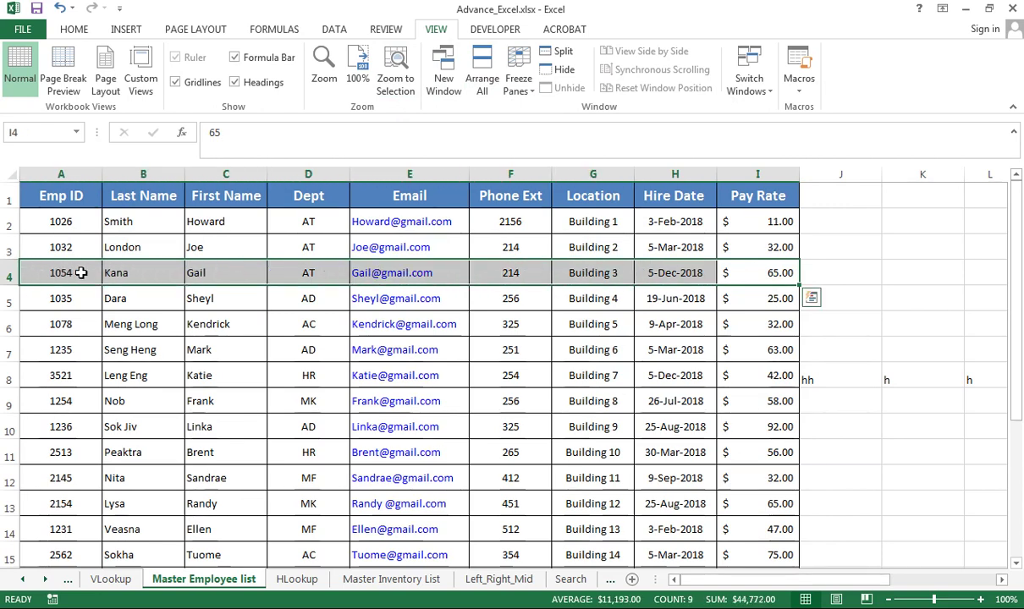
Step: Insert two blank rows above the header row, then select the table's header cells
click(4, 198)
right_click(4, 198)
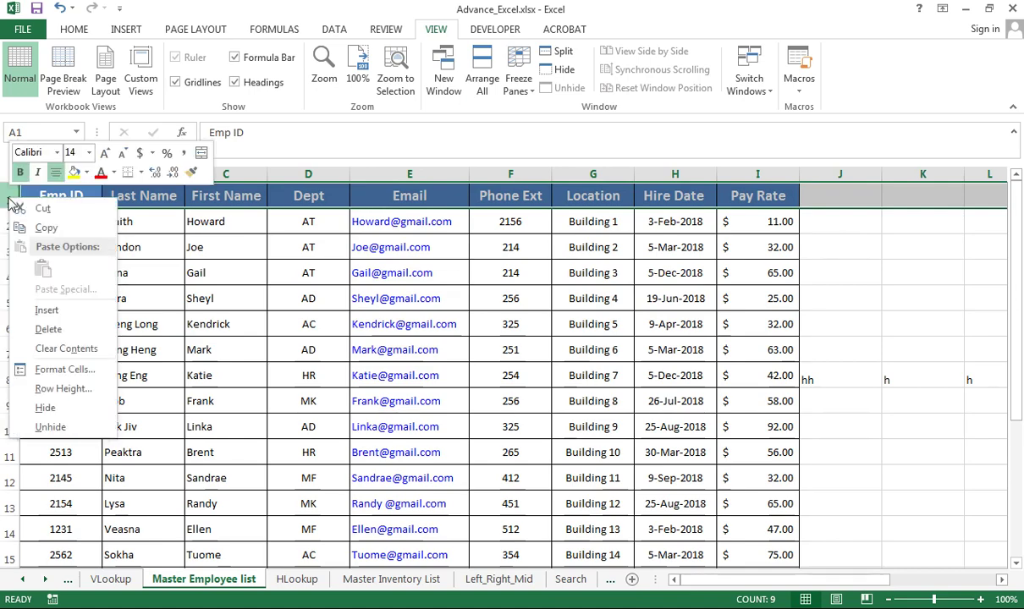
click(49, 310)
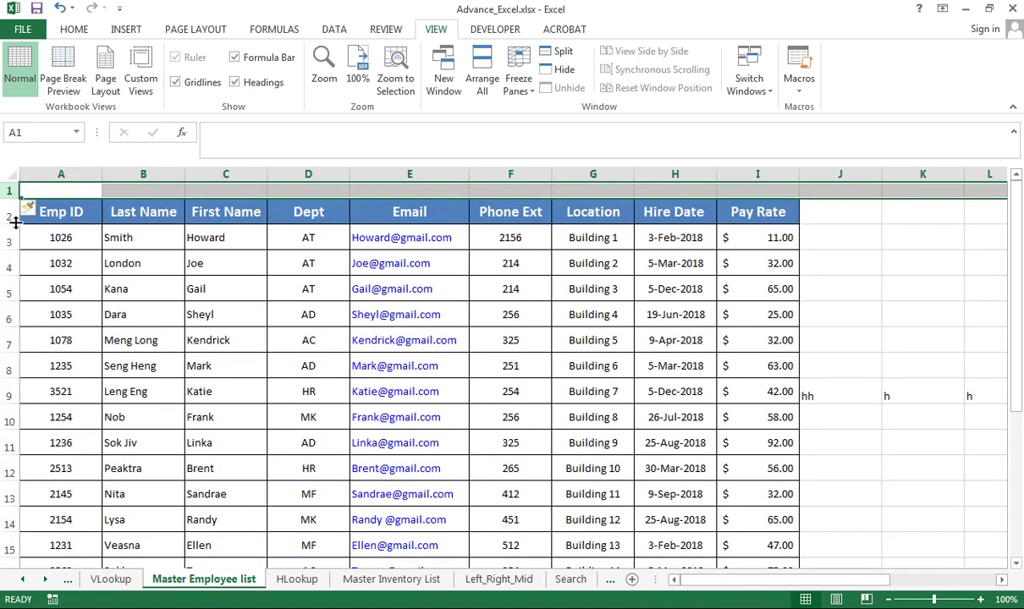
right_click(7, 191)
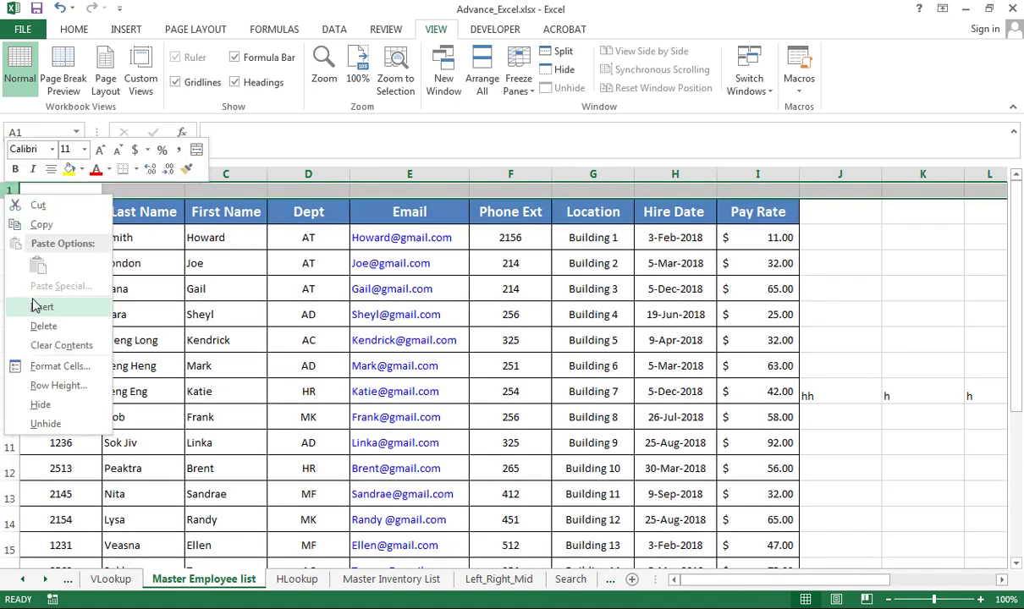
click(42, 307)
click(274, 279)
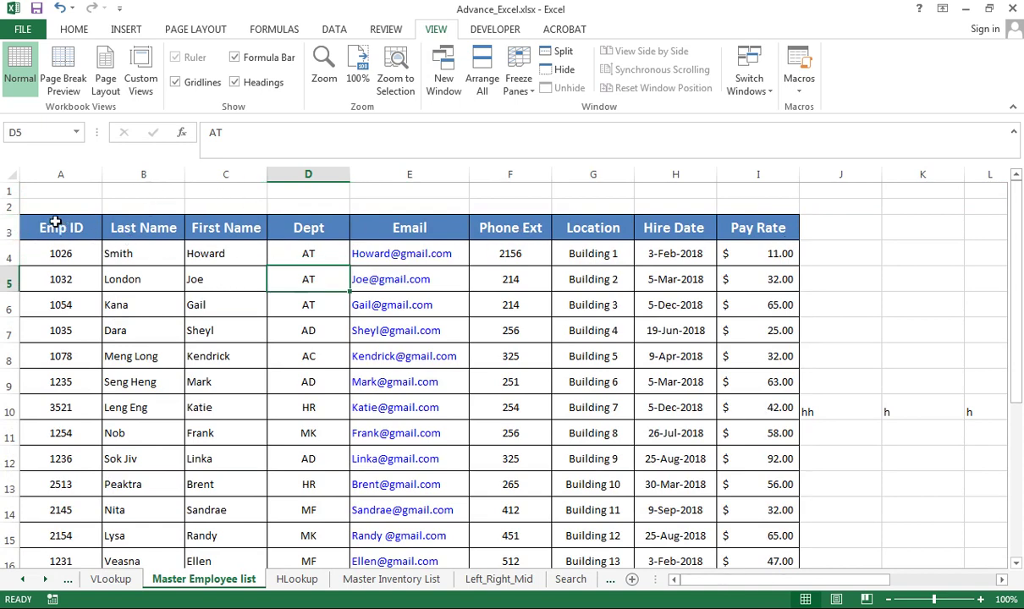
drag(50, 226, 761, 236)
click(838, 256)
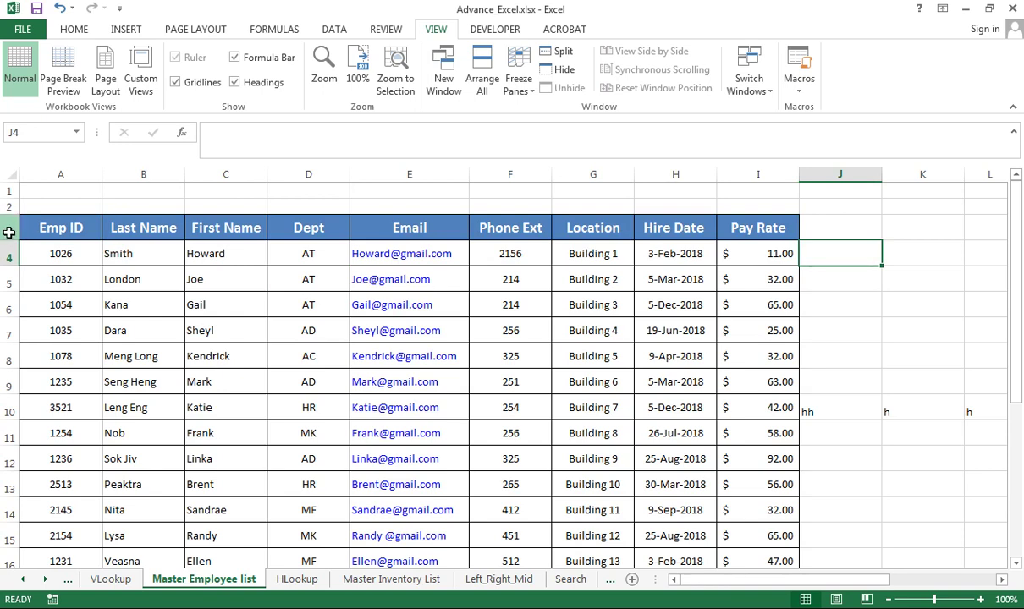
Step: Freeze panes at header row 3 and scroll to test the freeze
click(7, 232)
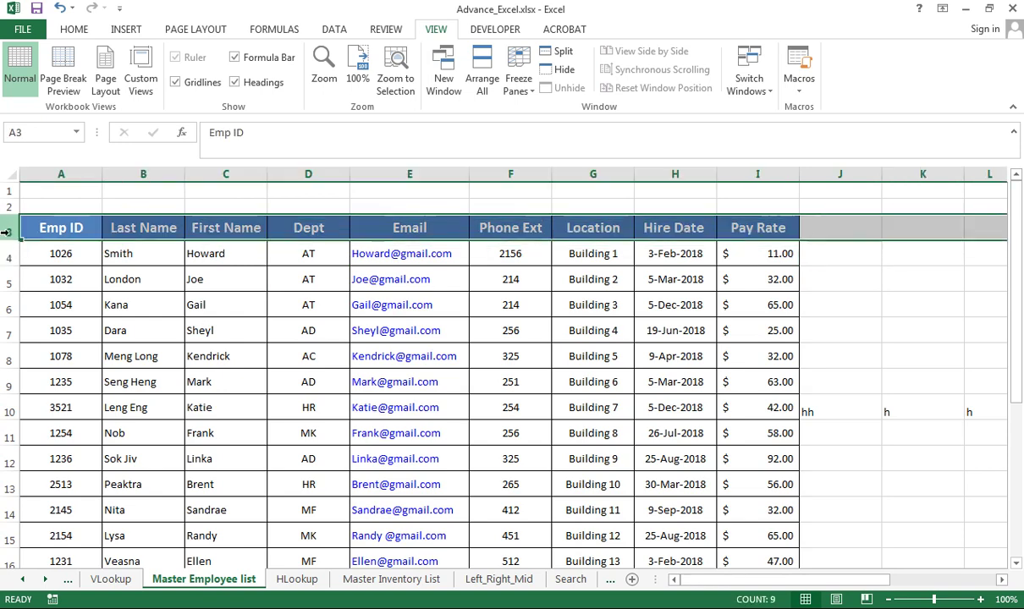
click(519, 85)
click(545, 131)
scroll(389, 318, down, 1)
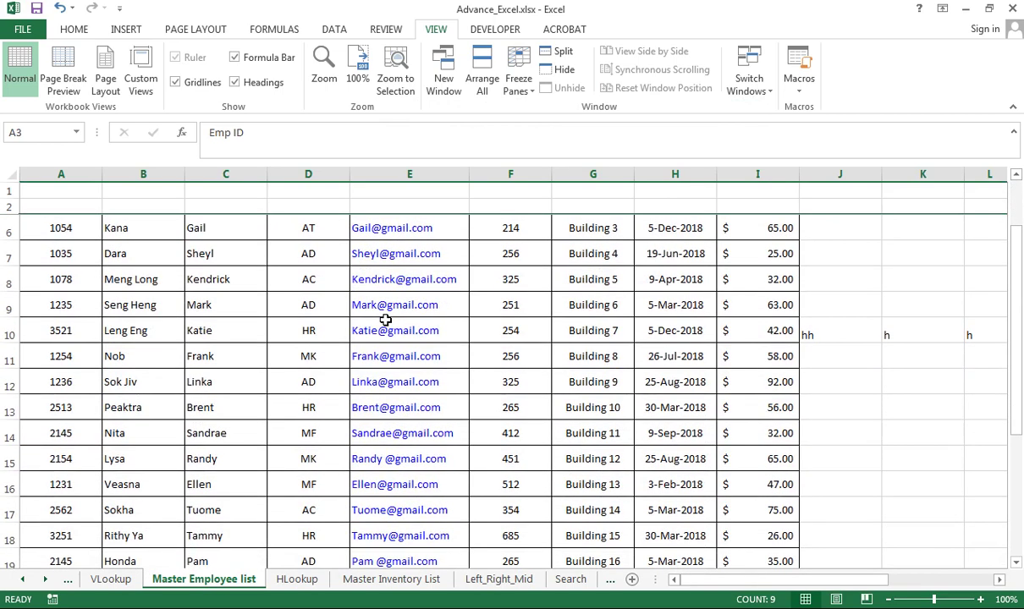
scroll(385, 314, up, 1)
scroll(256, 288, down, 1)
scroll(256, 288, up, 1)
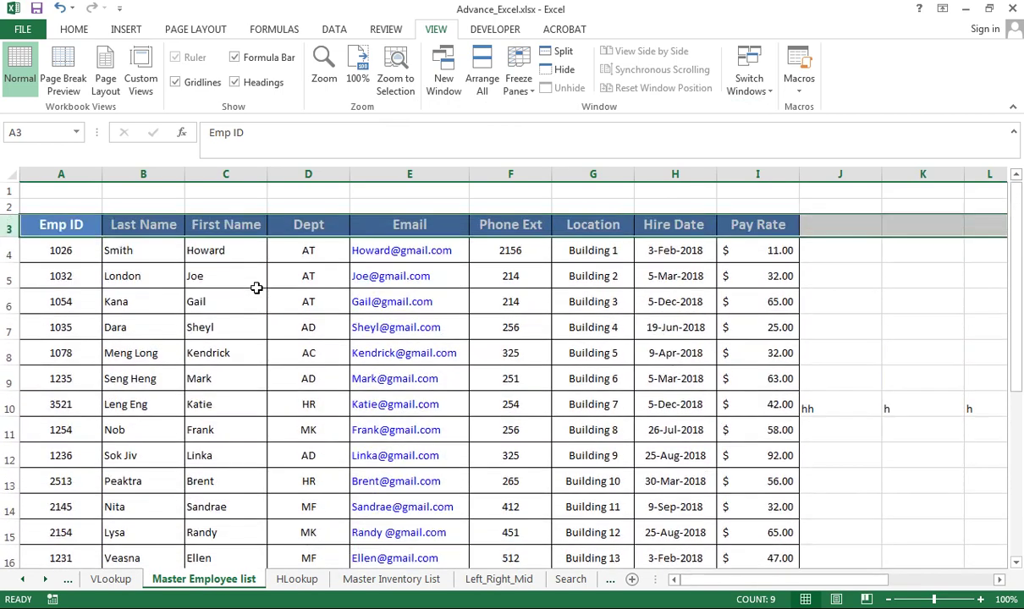
Step: Unfreeze the panes, select row 4, and bring up the Freeze Panes options
click(519, 85)
click(549, 127)
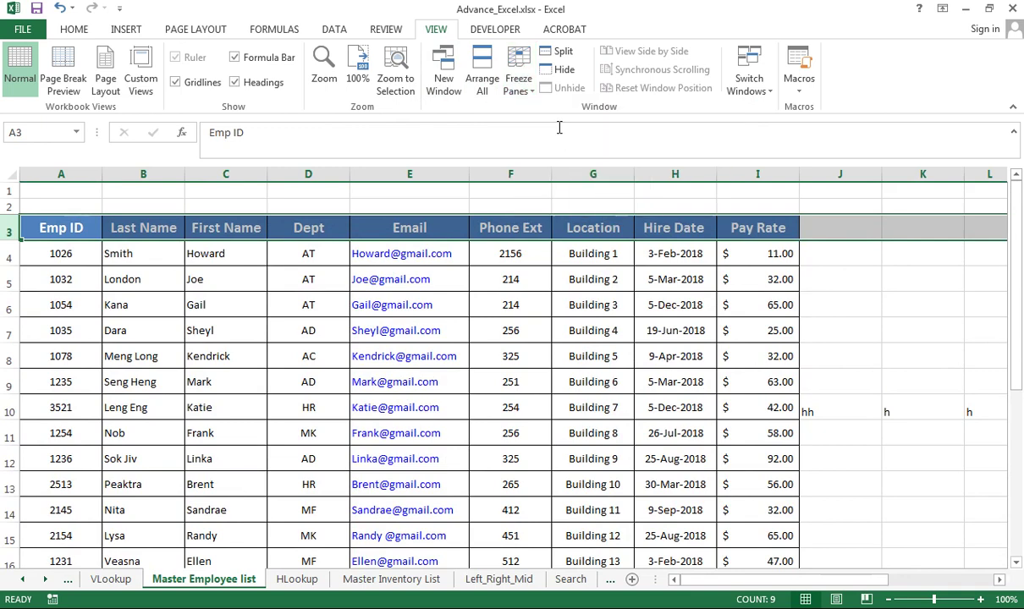
click(8, 206)
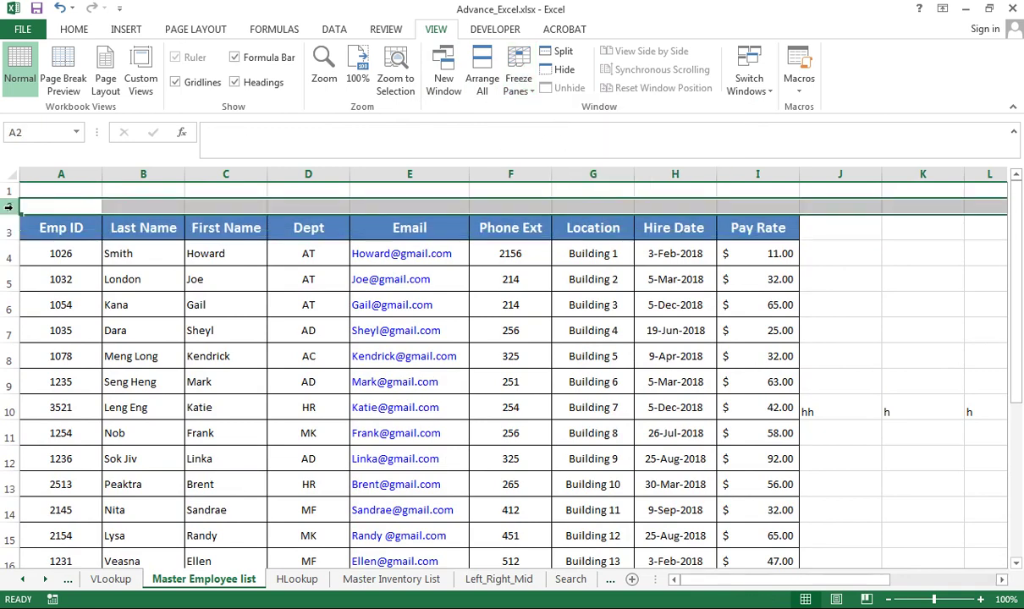
click(4, 257)
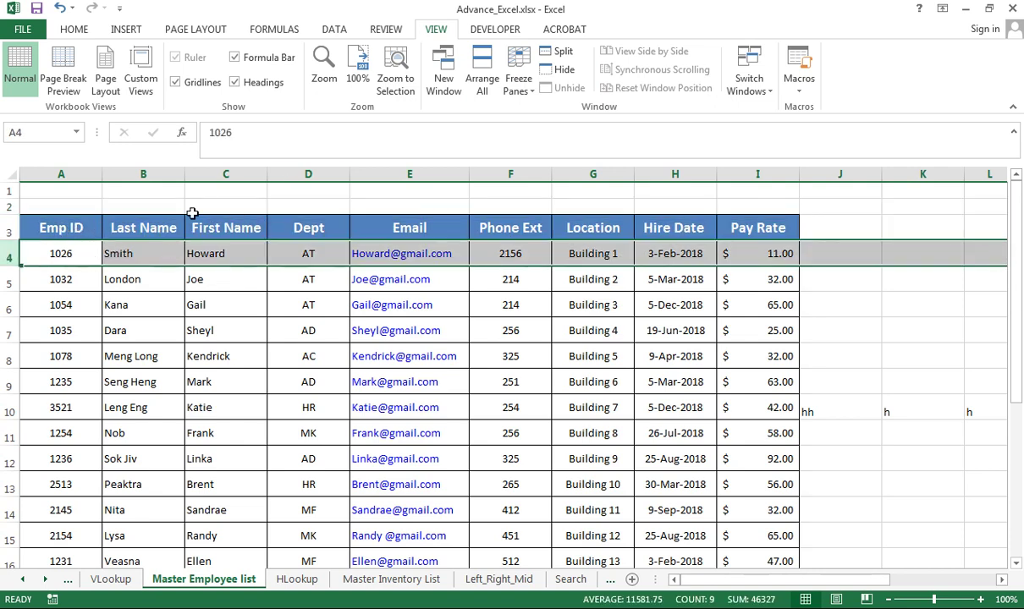
click(520, 89)
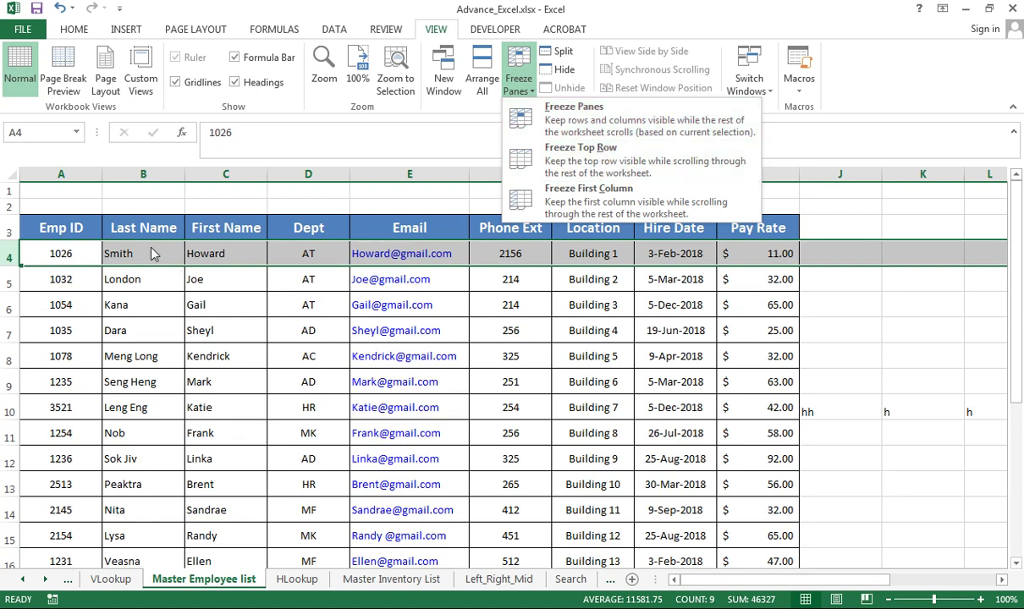
Step: Select row 4 and freeze panes so rows 1–3 stay fixed
click(43, 227)
click(51, 228)
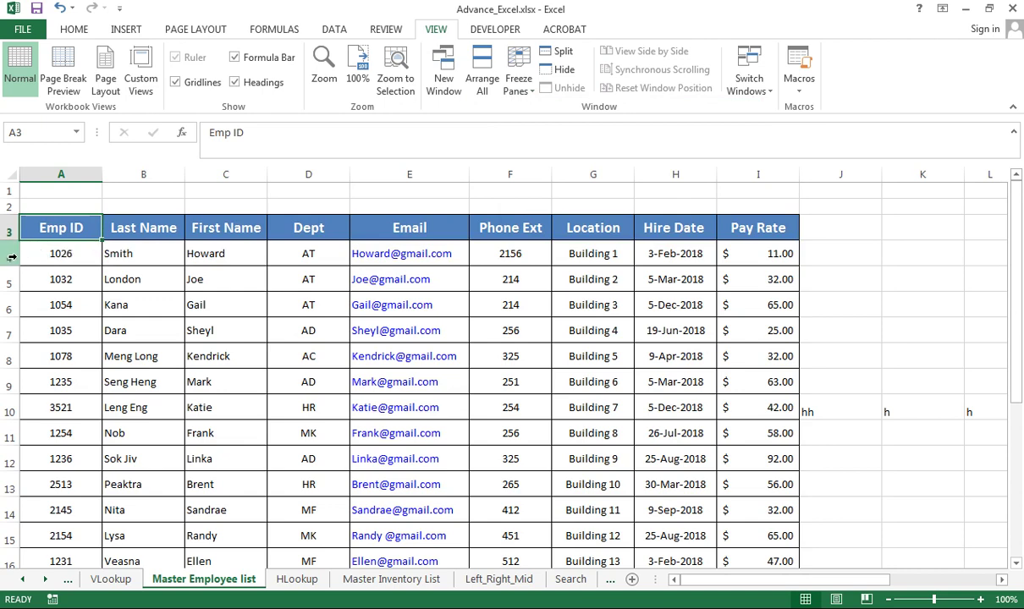
click(9, 254)
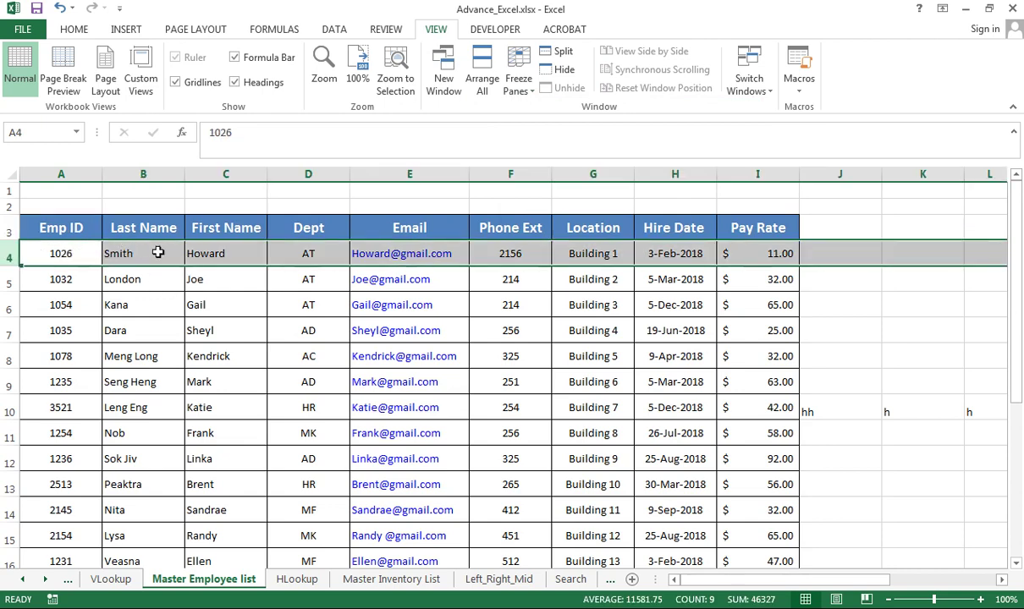
click(522, 96)
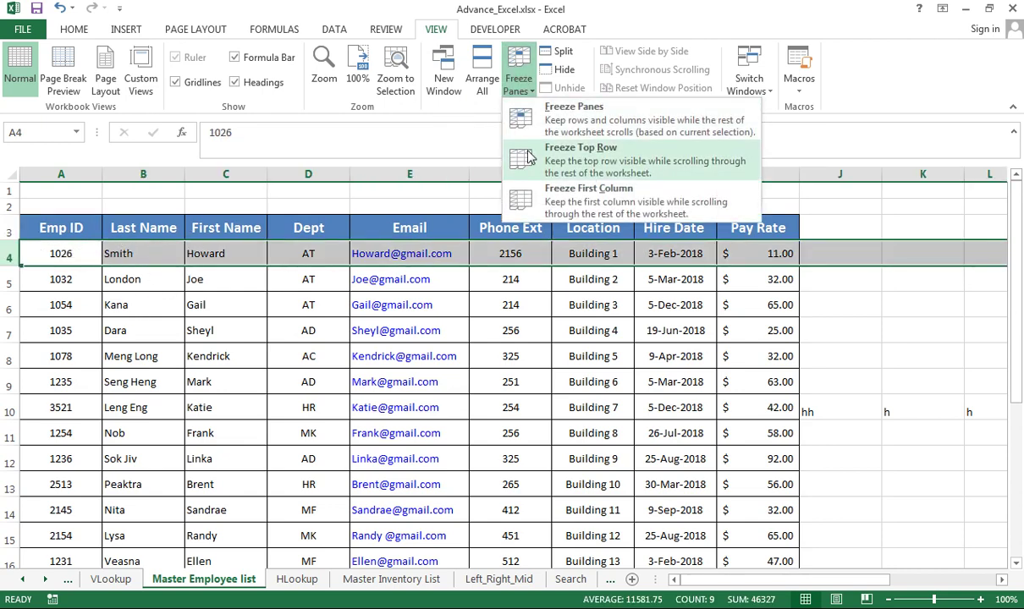
click(577, 131)
Step: Scroll to confirm the header stays in place, then select cell C6 (Gail)
scroll(288, 339, down, 1)
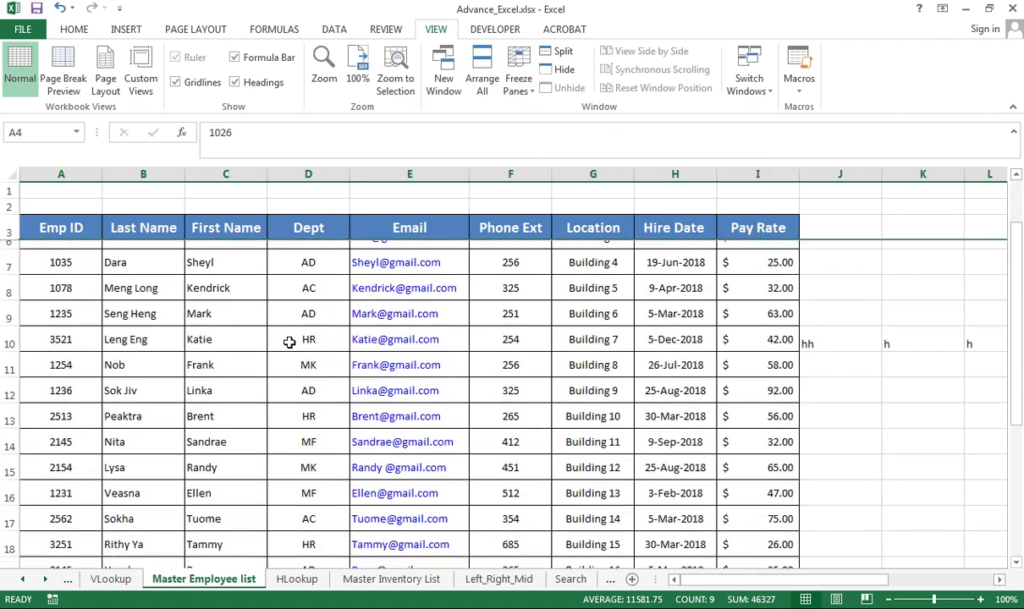
scroll(287, 339, down, 2)
scroll(287, 338, down, 1)
scroll(287, 338, up, 2)
scroll(287, 339, up, 2)
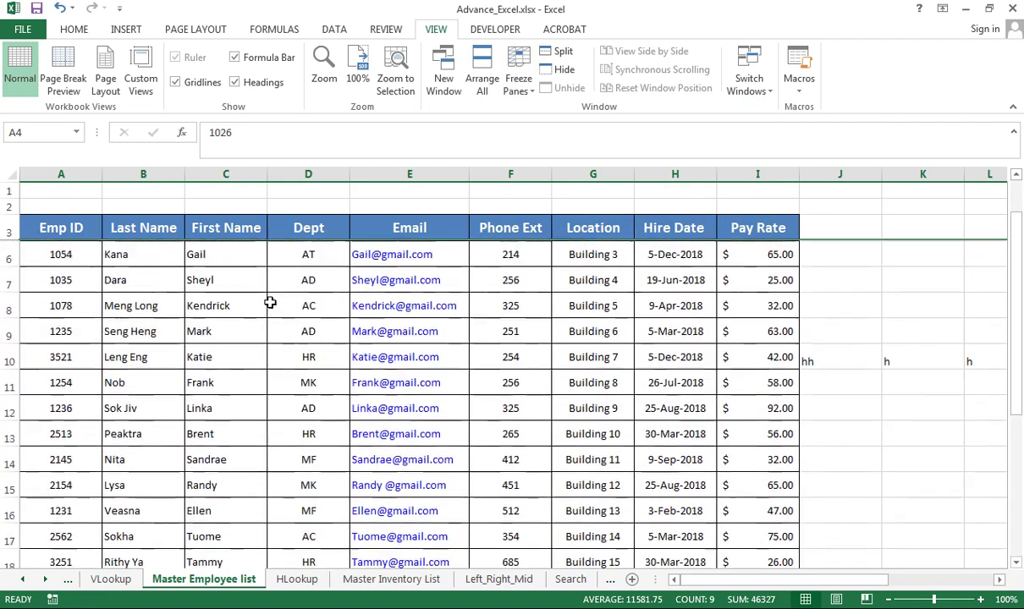
scroll(279, 297, up, 1)
scroll(279, 297, down, 2)
scroll(279, 318, down, 3)
scroll(279, 319, down, 2)
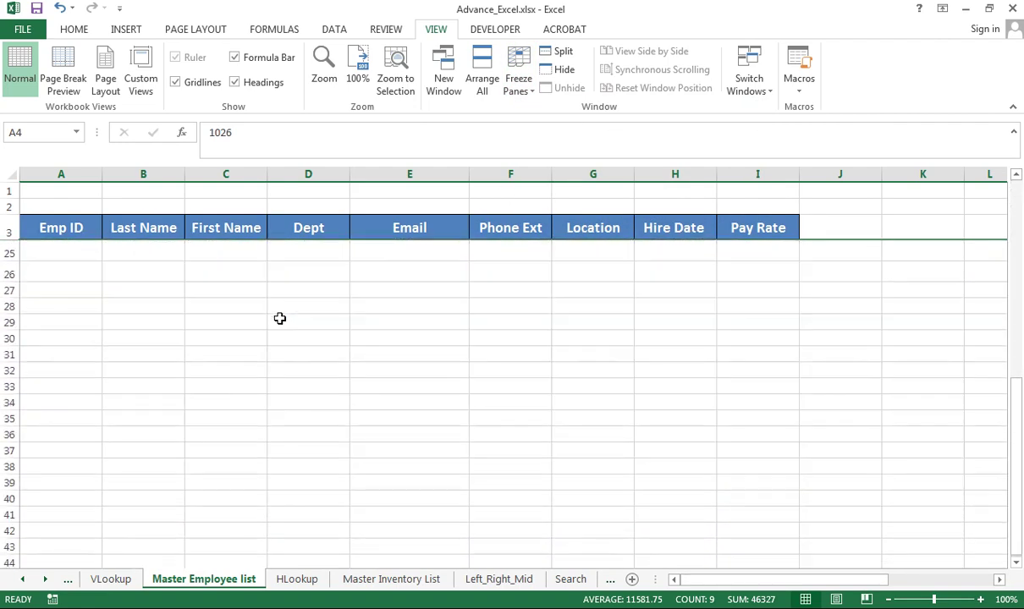
scroll(278, 316, up, 4)
scroll(275, 313, up, 2)
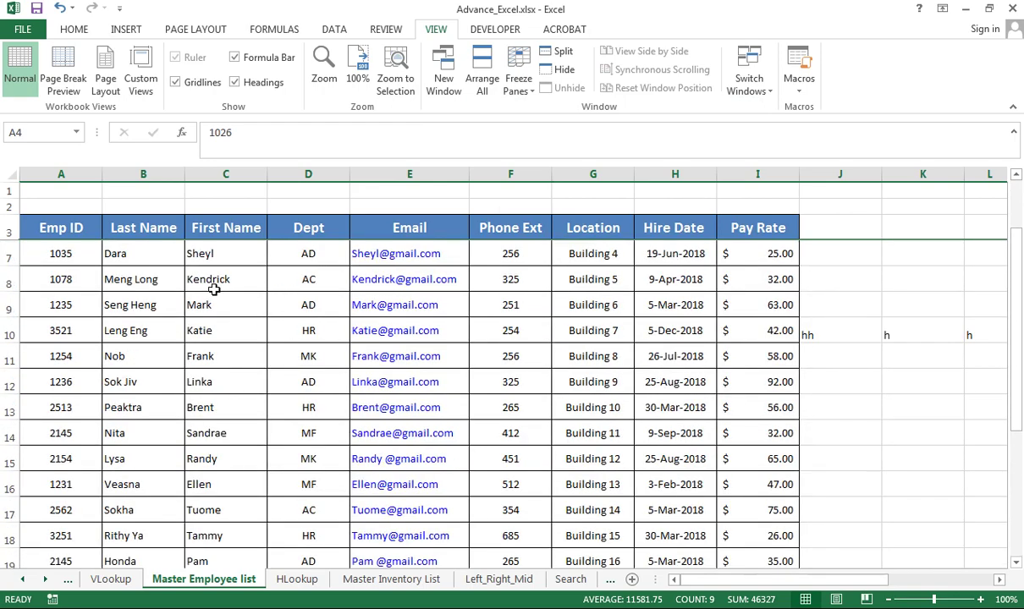
drag(163, 227, 172, 356)
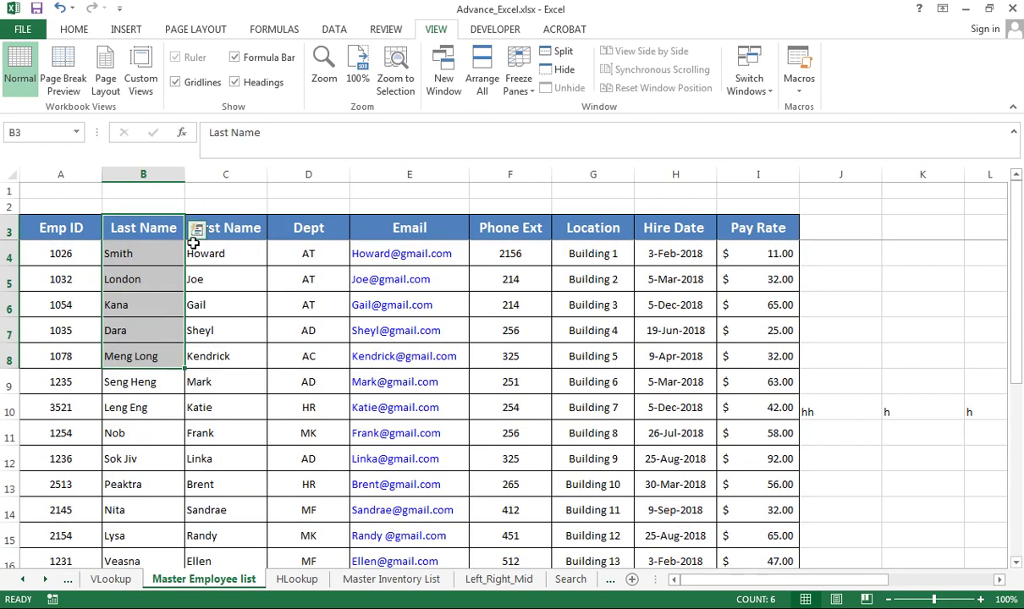
click(10, 251)
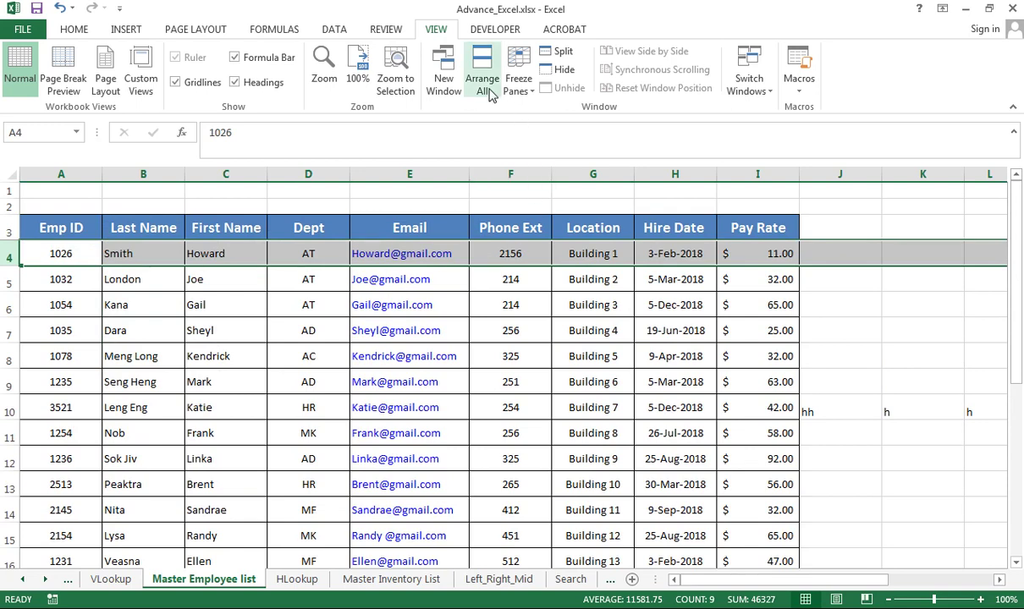
click(250, 313)
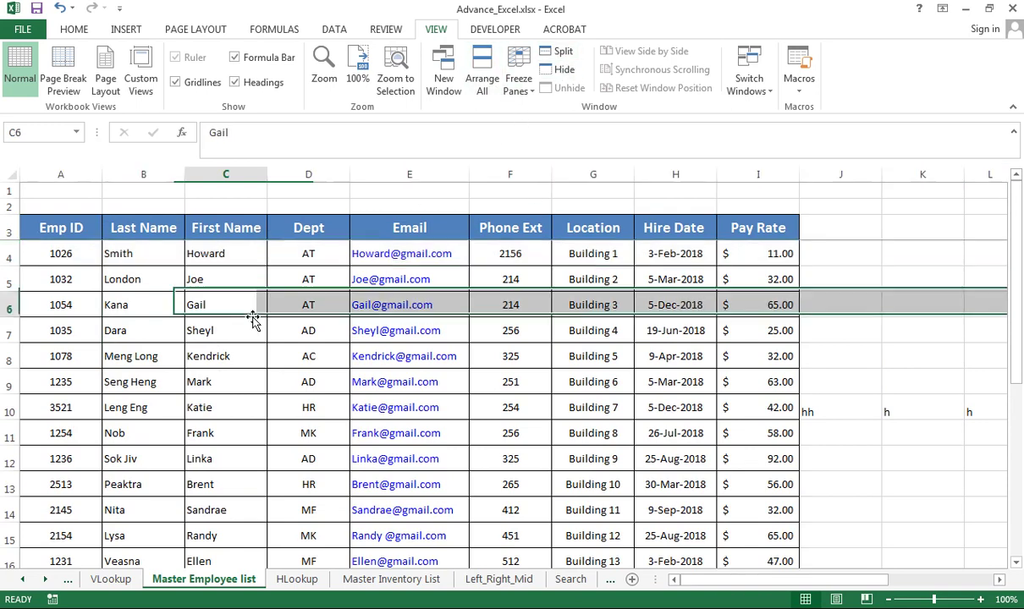
Step: Unfreeze the panes and select column C
click(518, 85)
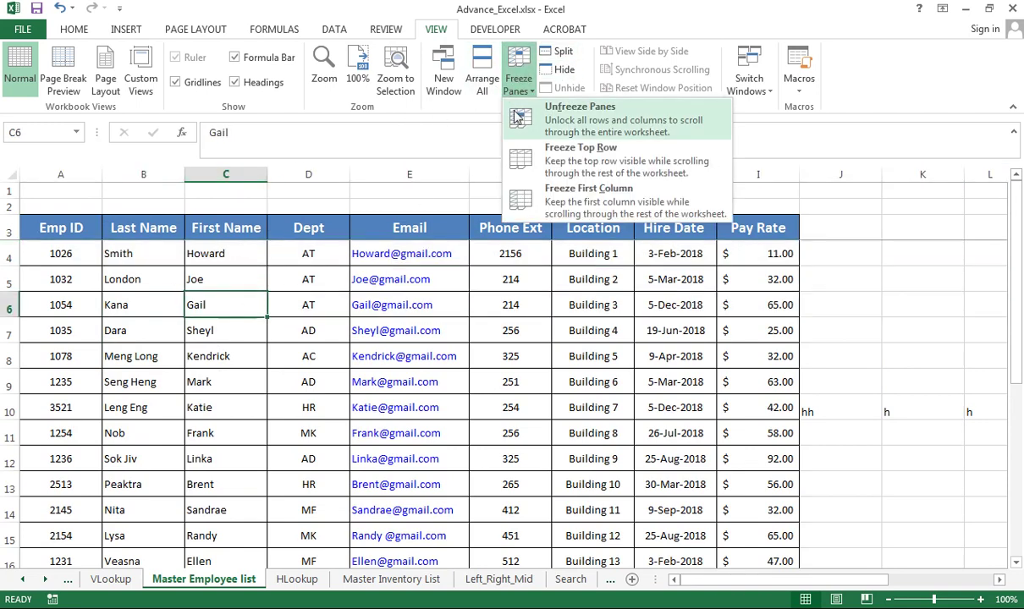
click(557, 119)
click(239, 175)
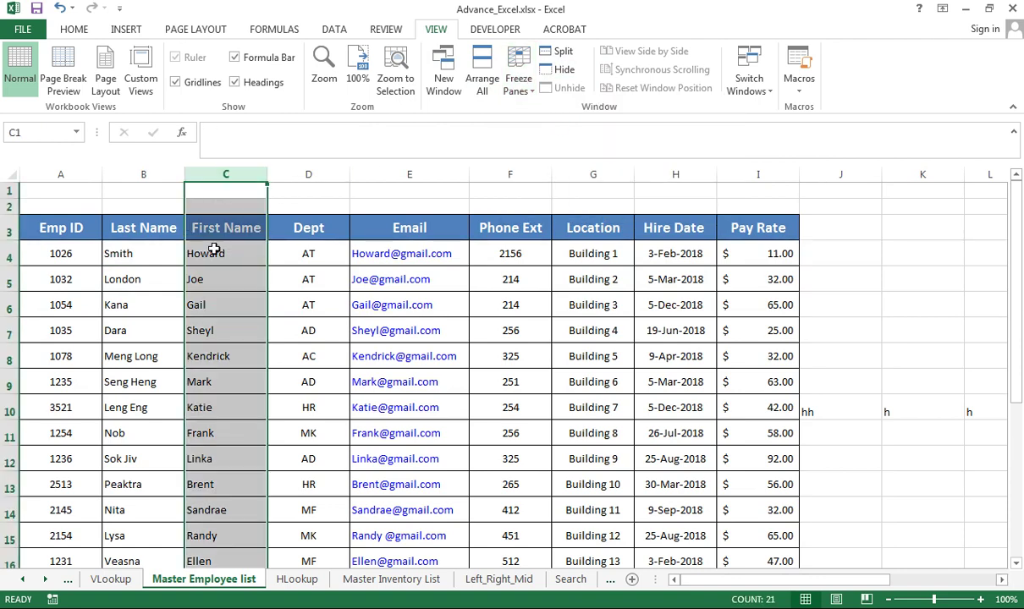
Step: Split the worksheet at column C and scroll the right pane horizontally
click(558, 52)
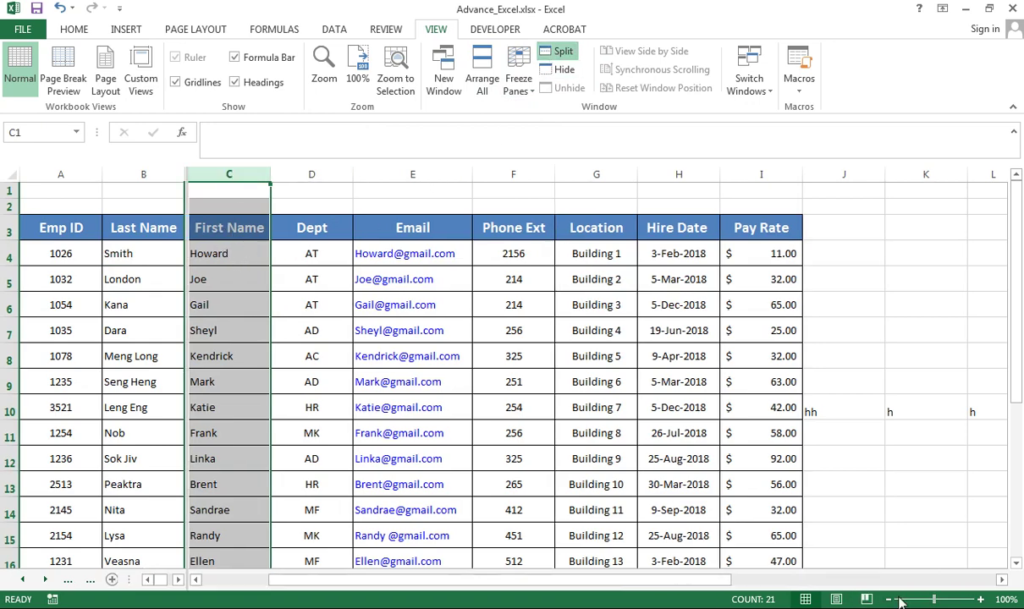
drag(596, 580, 478, 581)
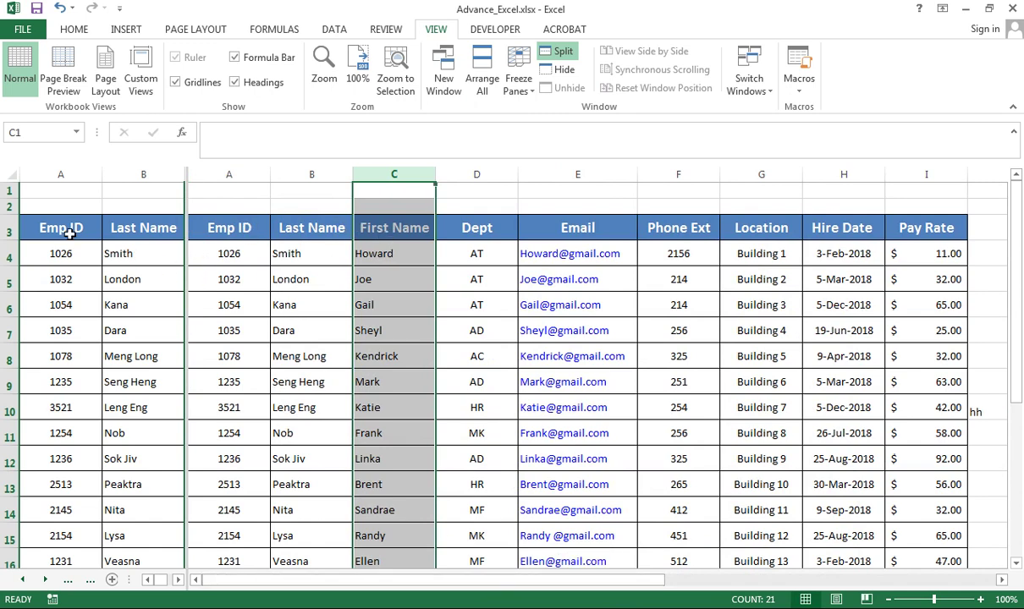
drag(463, 581, 722, 580)
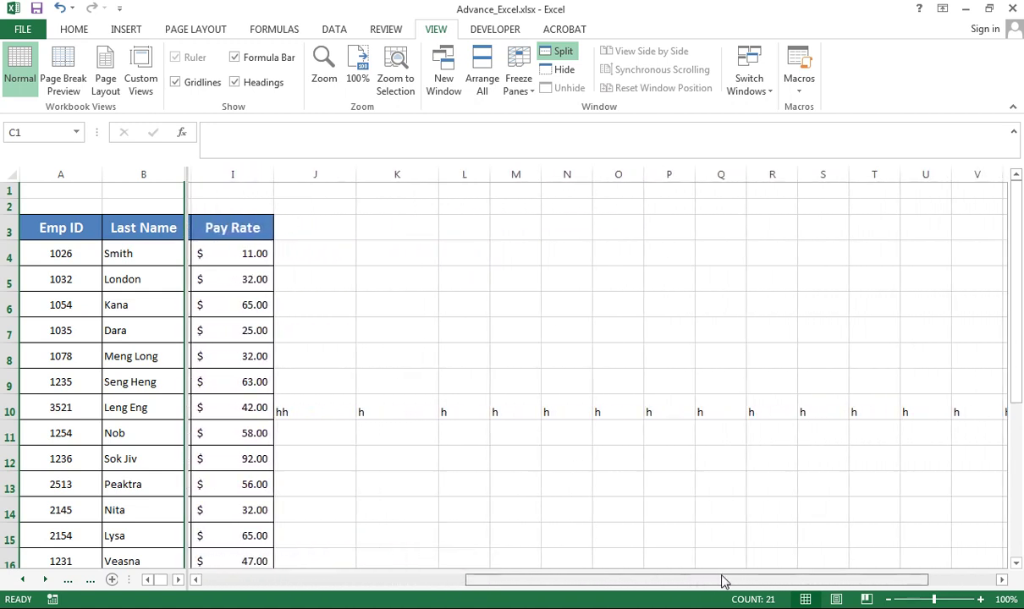
click(562, 71)
click(566, 88)
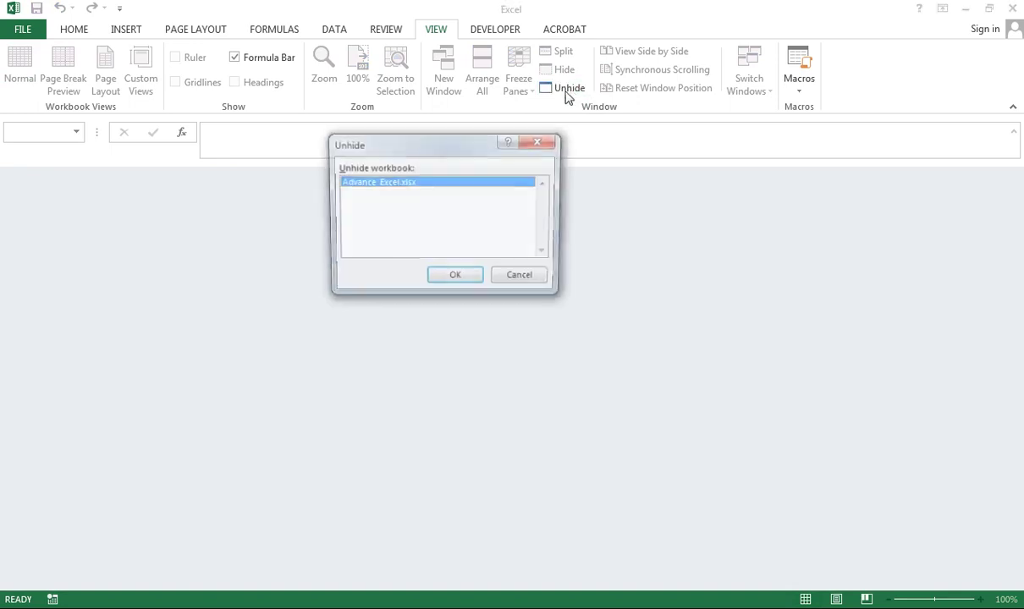
click(454, 276)
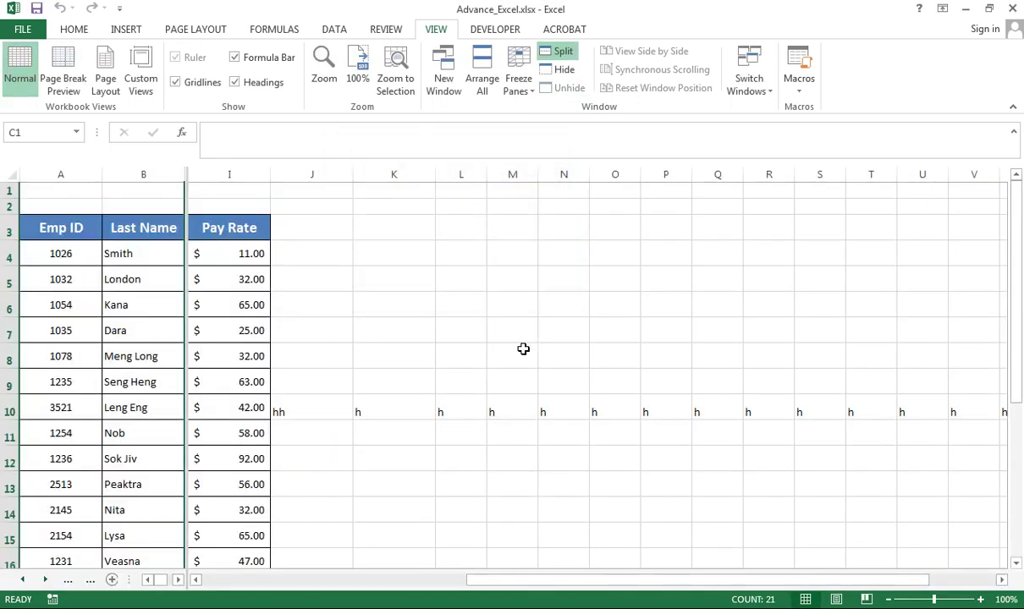